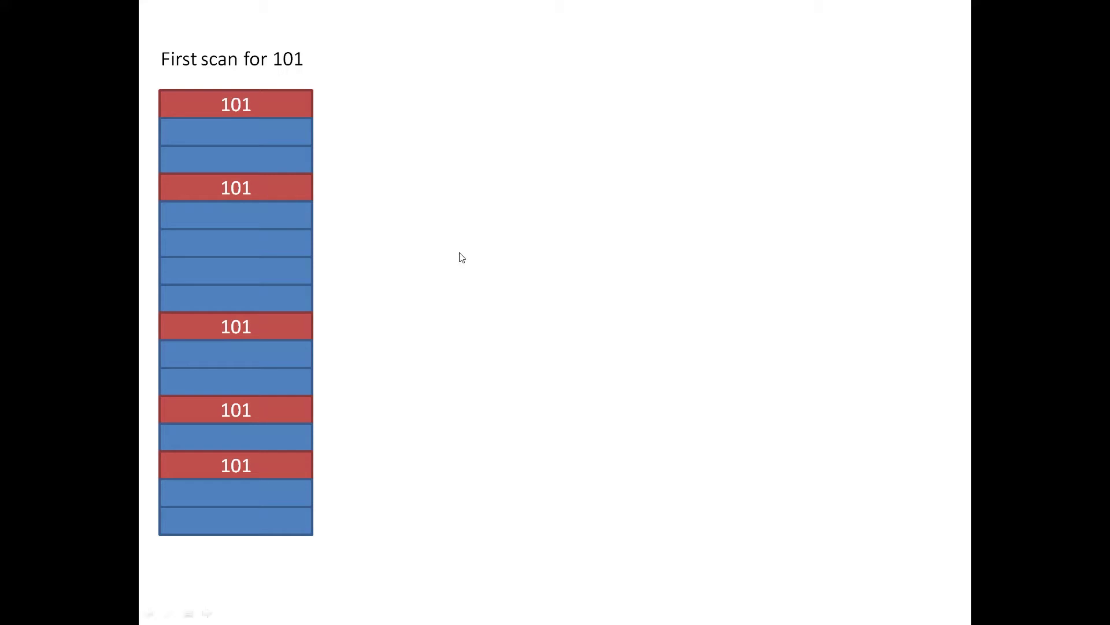
Leave the memory-scan slides, minimise the browser and reposition the Cheat Engine window on the desktop
left_click(524, 261)
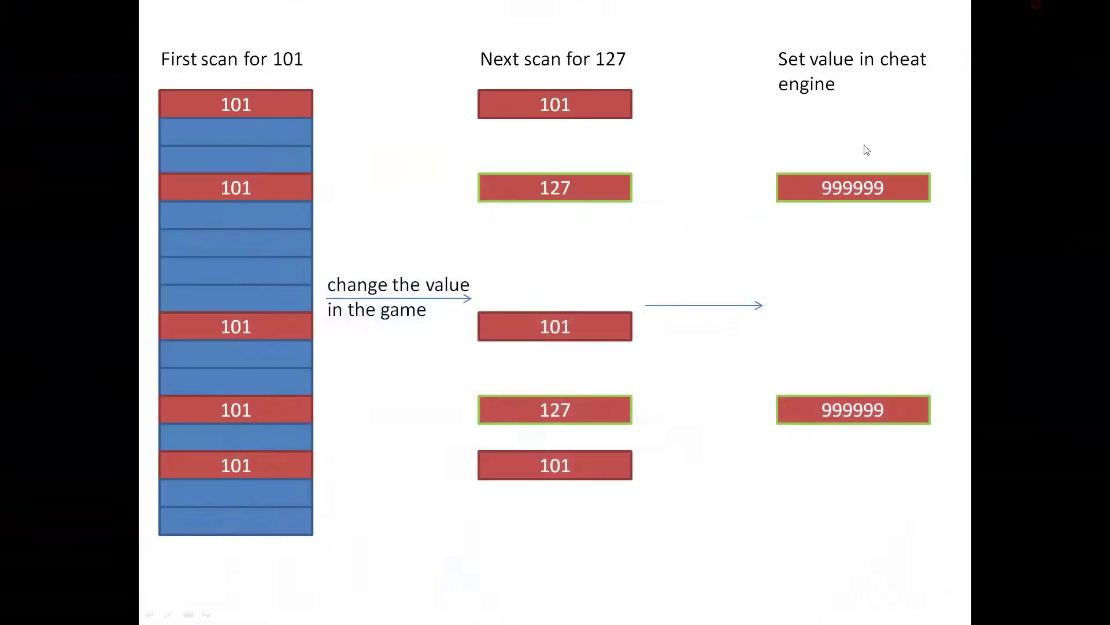
key("alt+Tab")
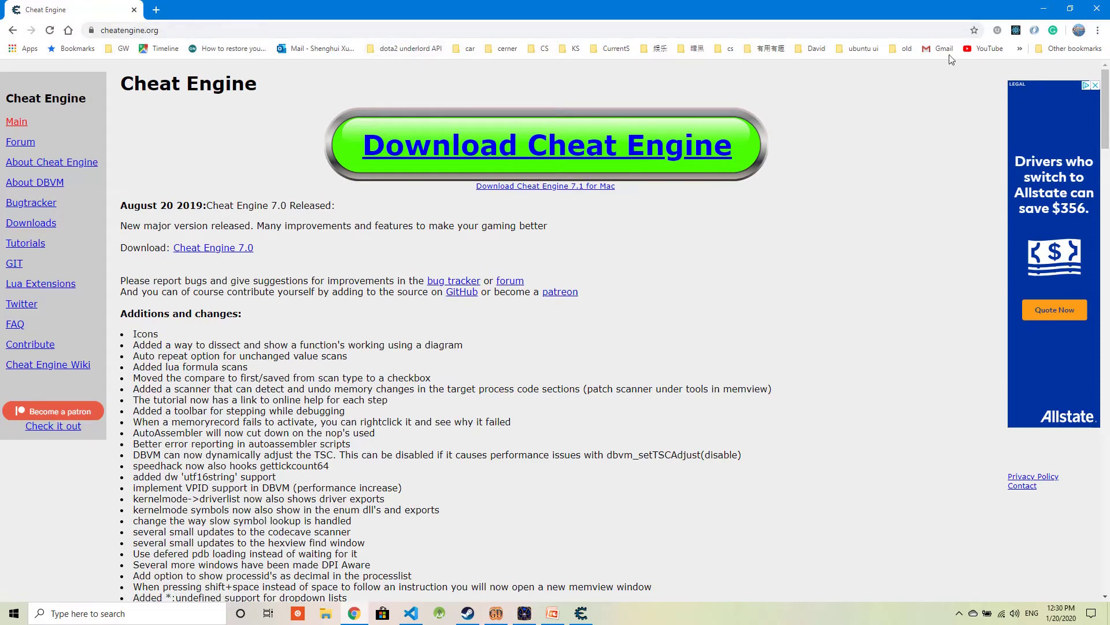
left_click(1044, 8)
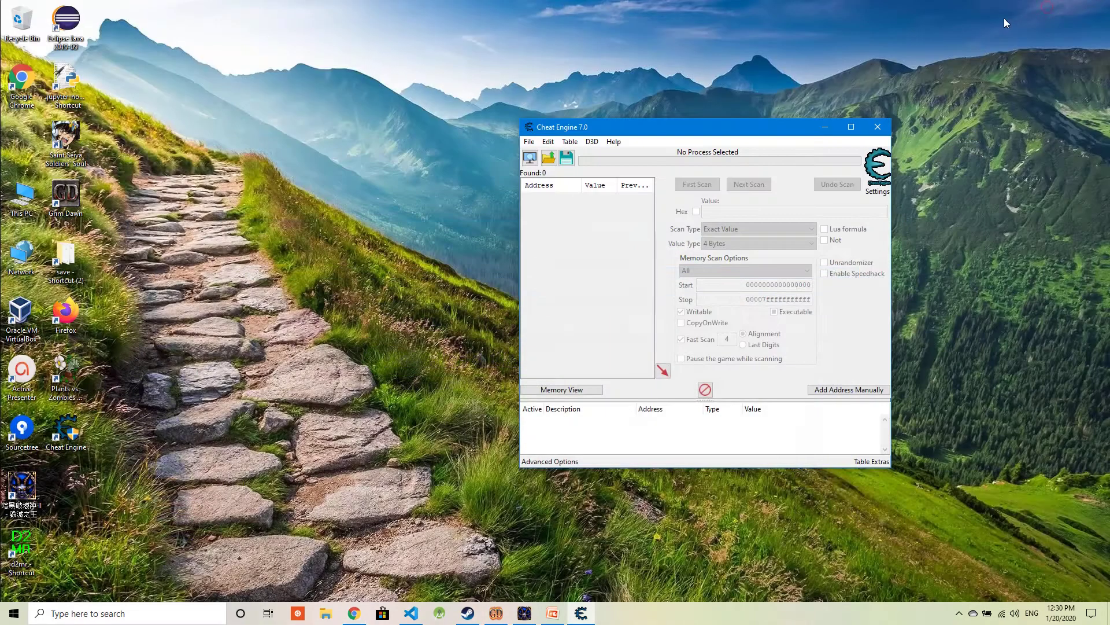
left_click_drag(675, 134, 624, 118)
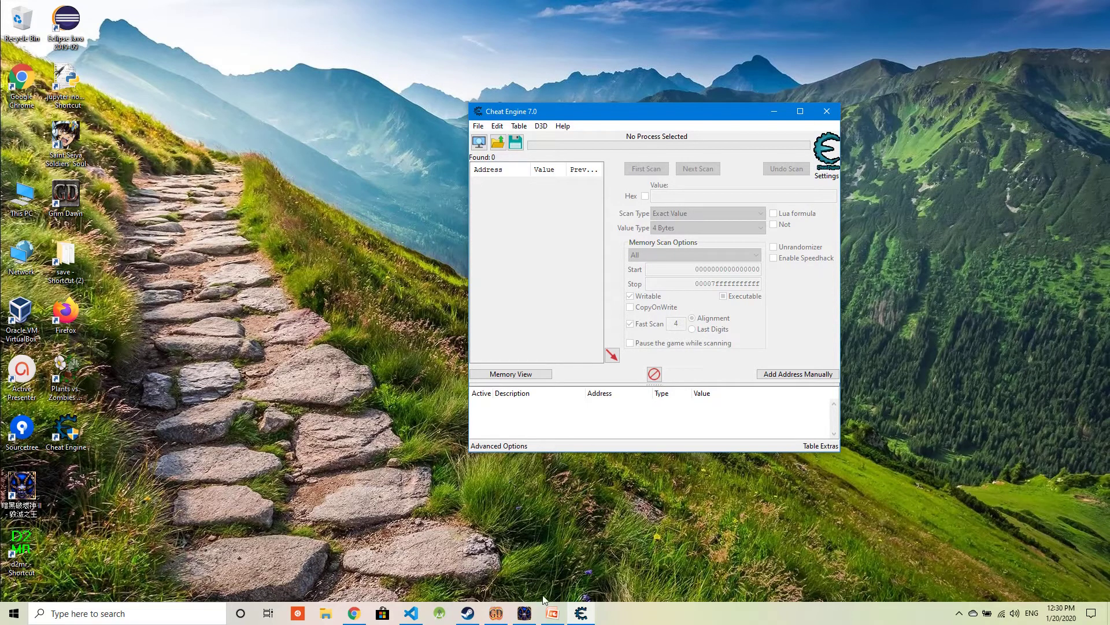
Switch to Diablo II, check the character's experience and open the character attribute screen
mouse_move(525, 613)
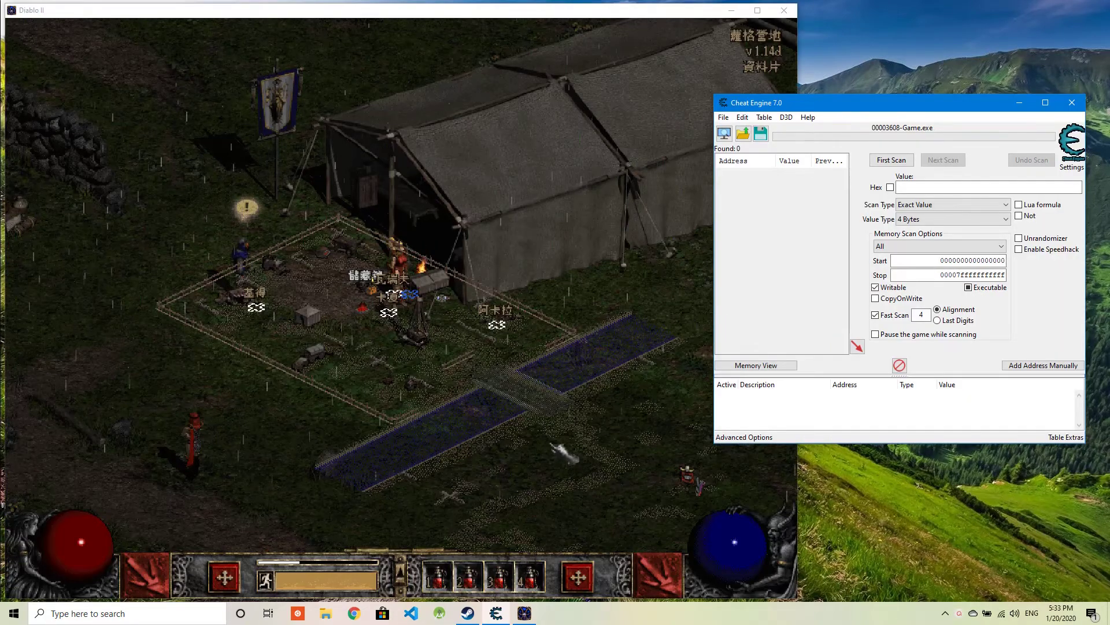
left_click(550, 444)
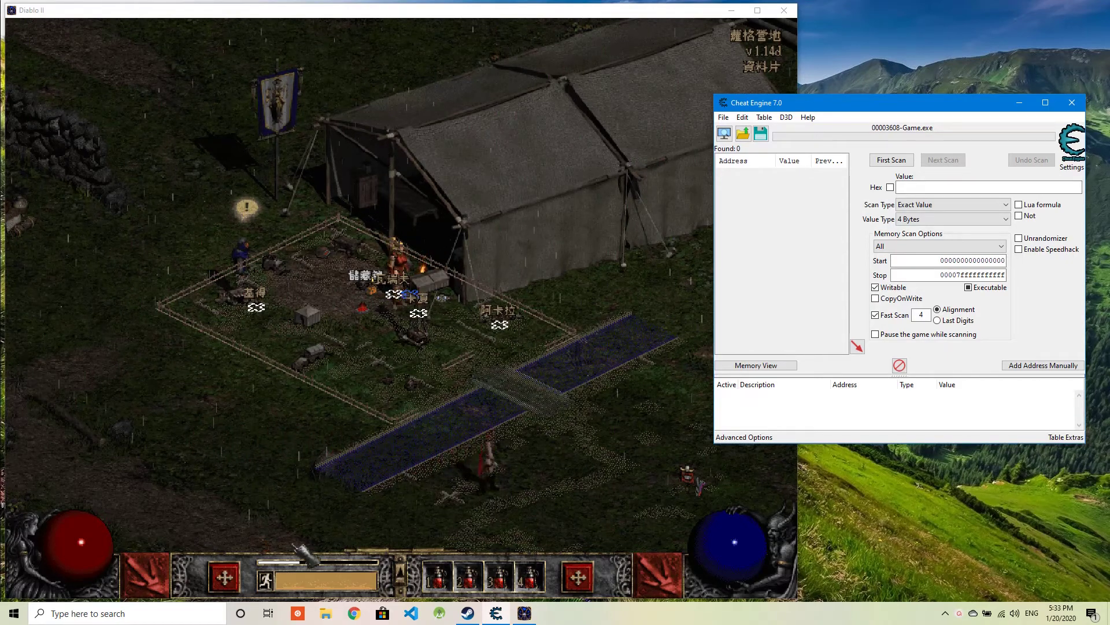
mouse_move(277, 578)
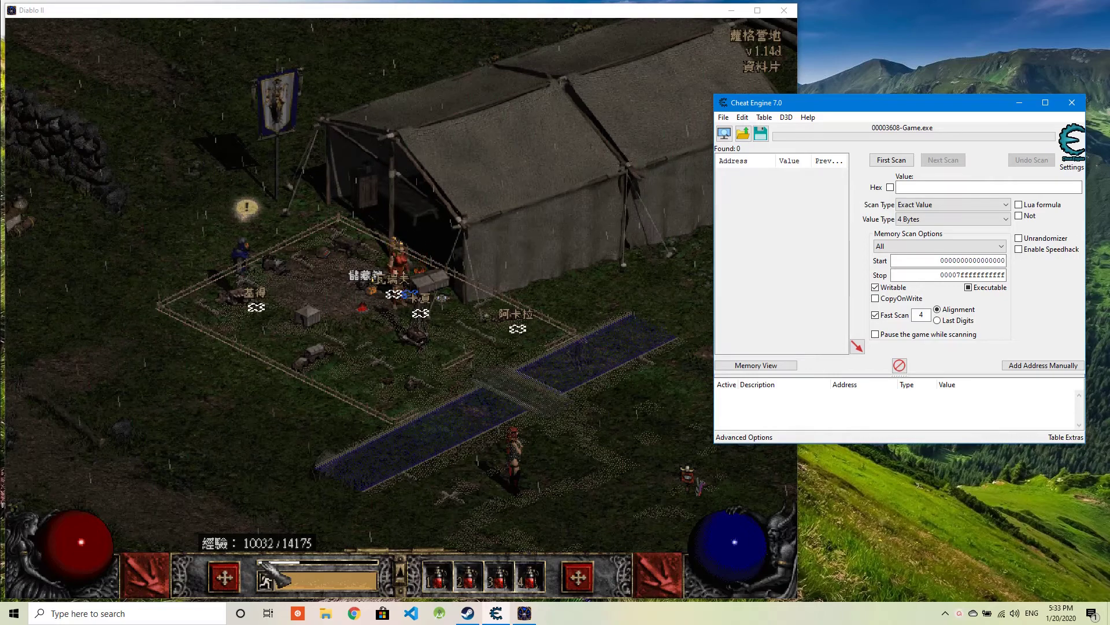
left_click(231, 576)
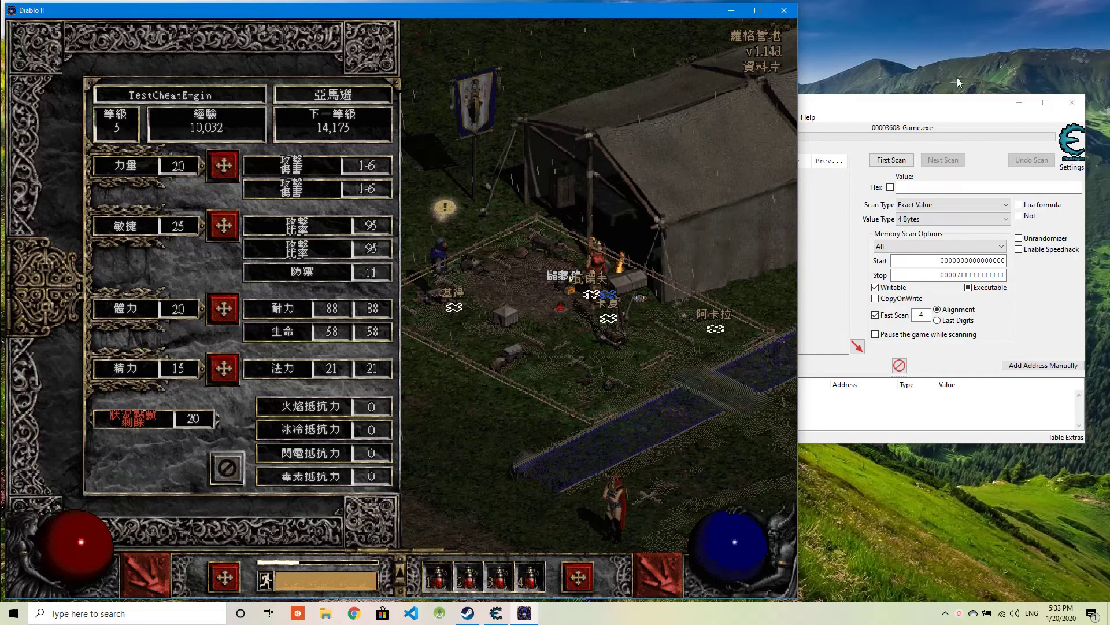
Switch to Cheat Engine and open the running Diablo II process as the scan target
left_click(896, 102)
left_click(723, 133)
left_click(615, 306)
left_click(596, 313)
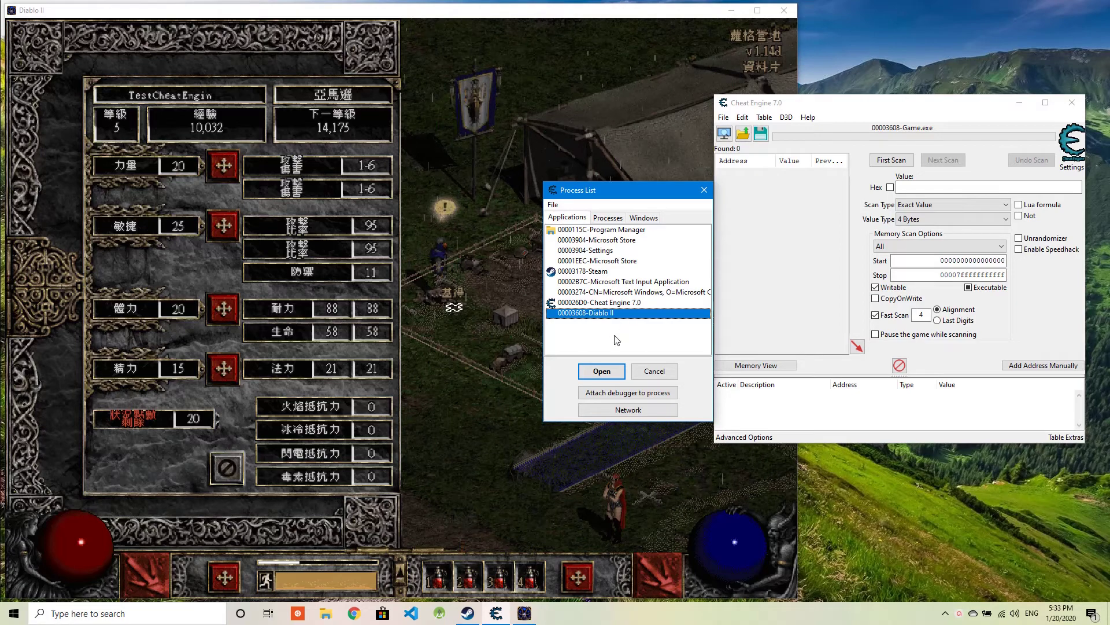
left_click(612, 372)
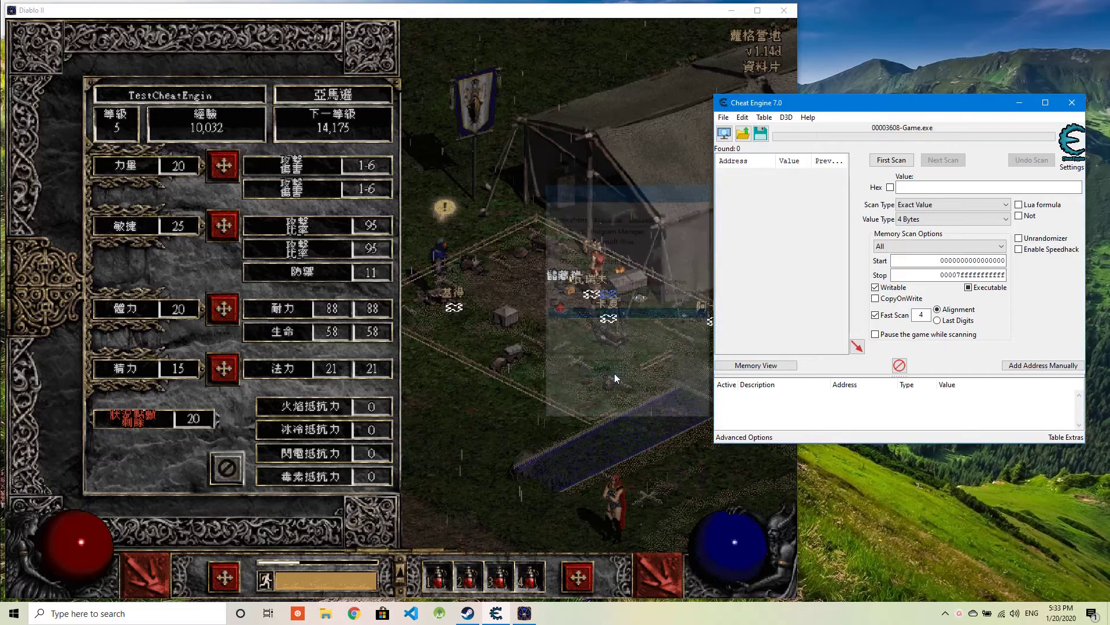
Run a first scan for the exact value 10032 with the value type set to All
left_click(949, 186)
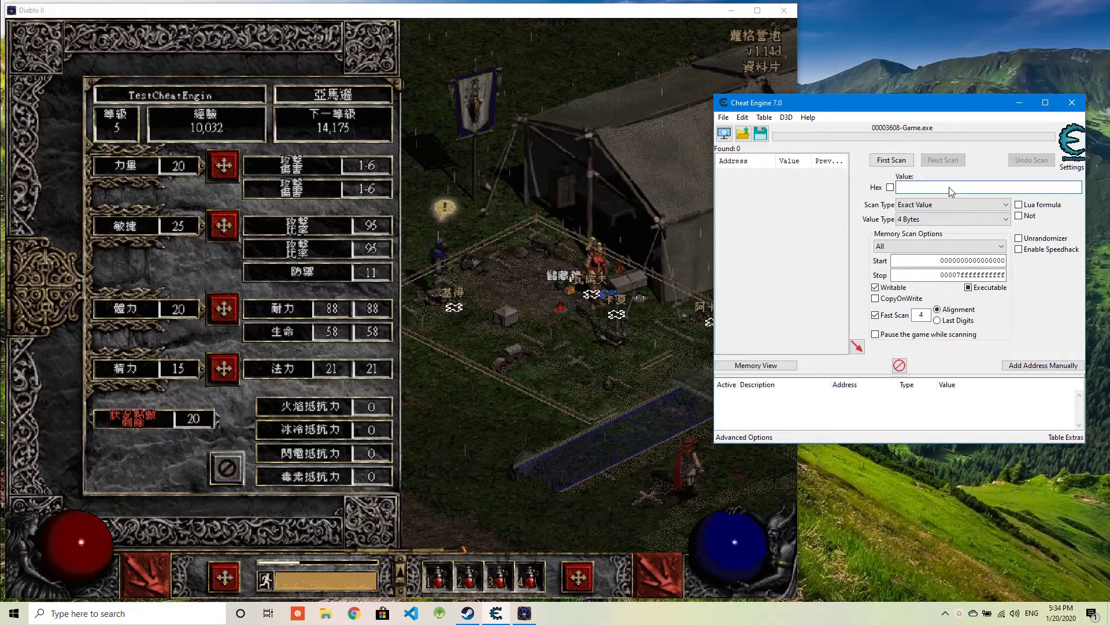
type("100")
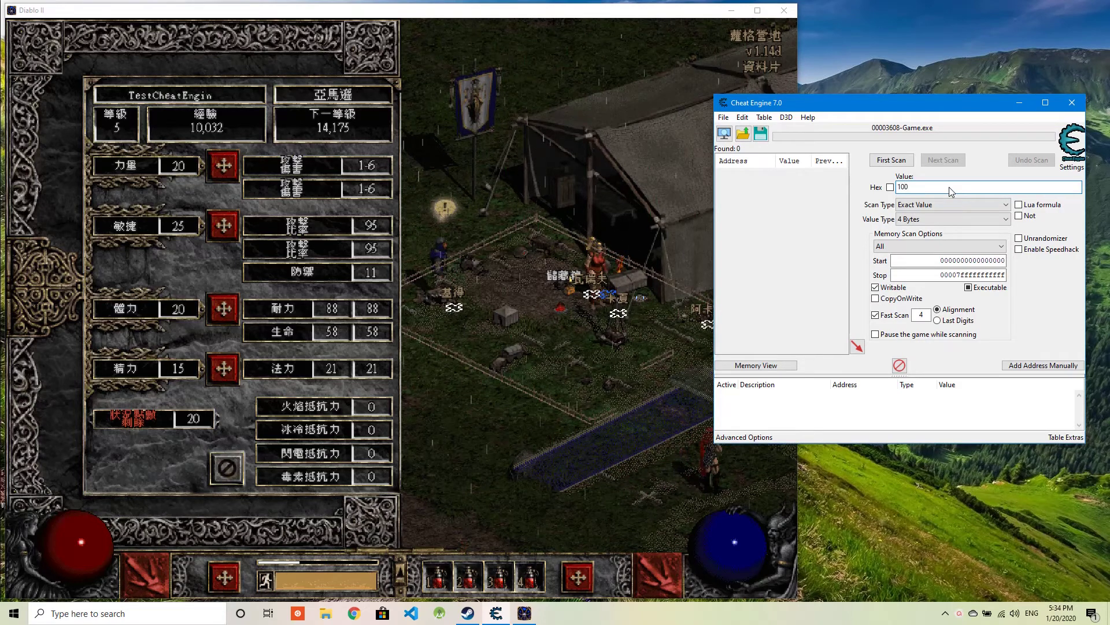
type("32")
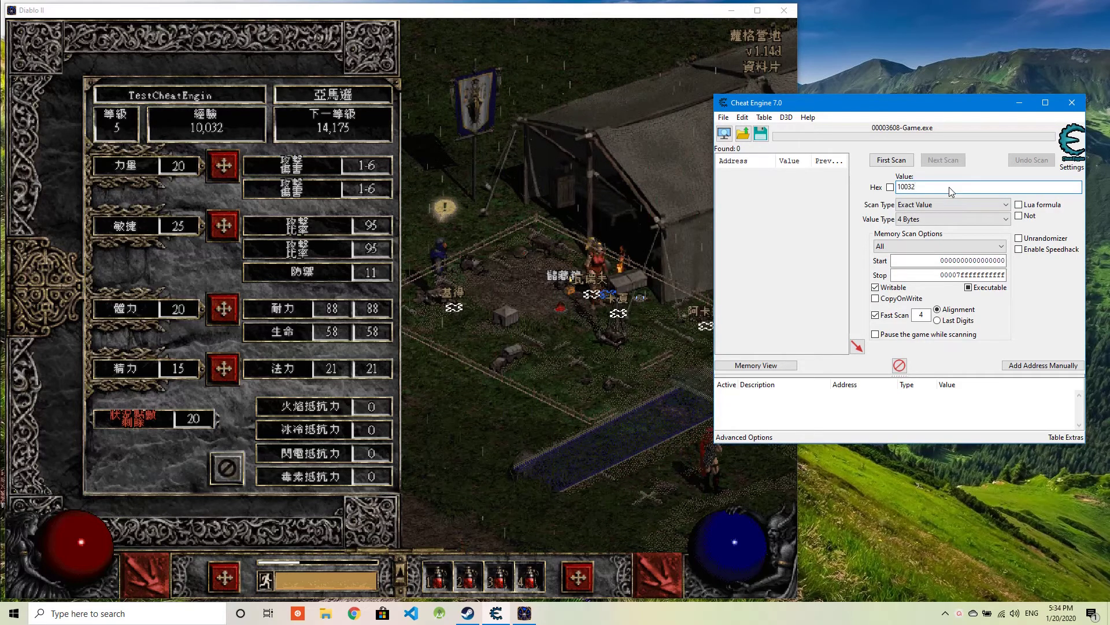
left_click(374, 393)
key("2")
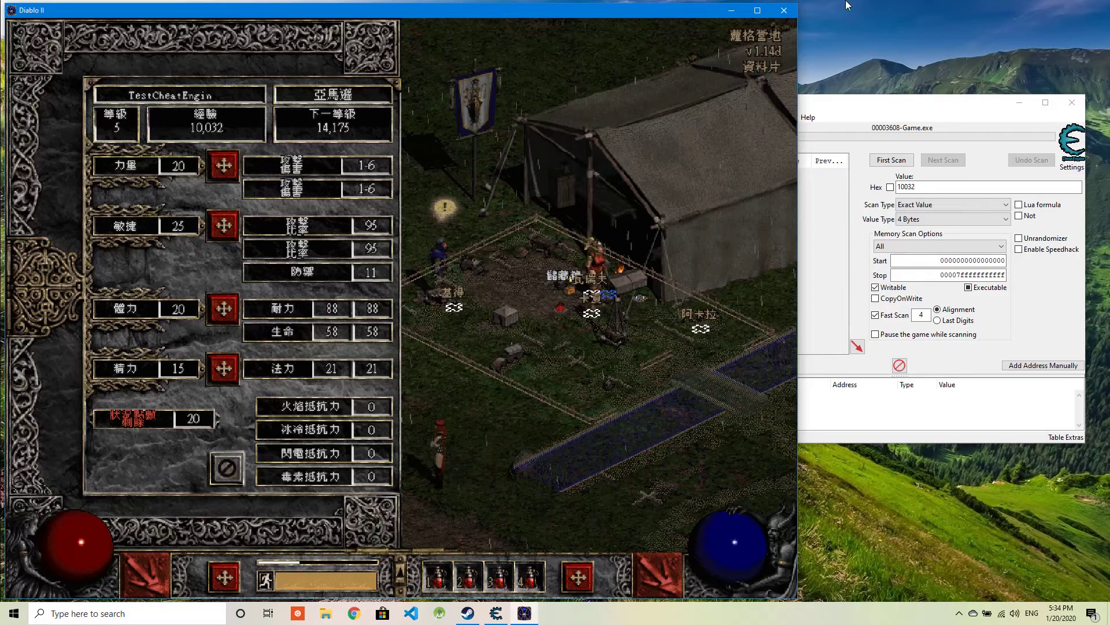
left_click(936, 101)
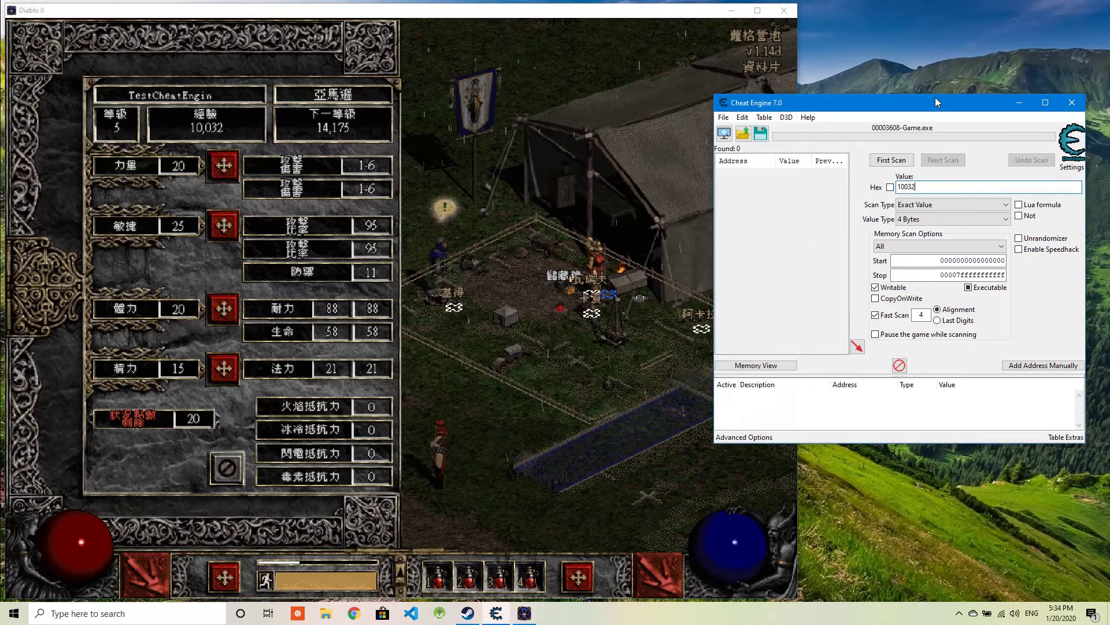
left_click(1007, 221)
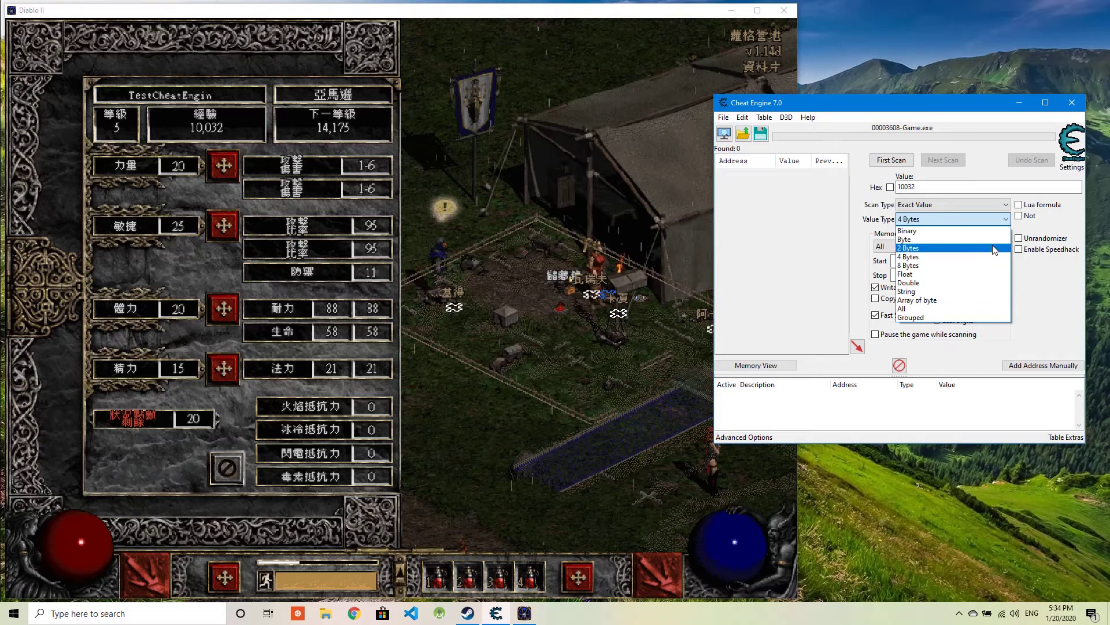
left_click(972, 314)
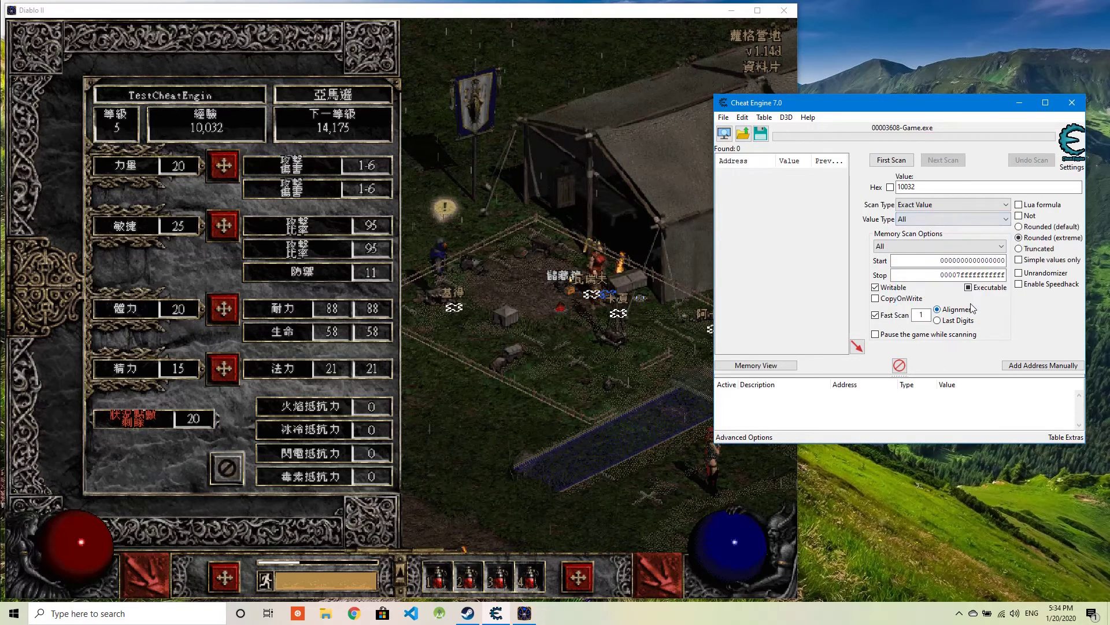
left_click(893, 161)
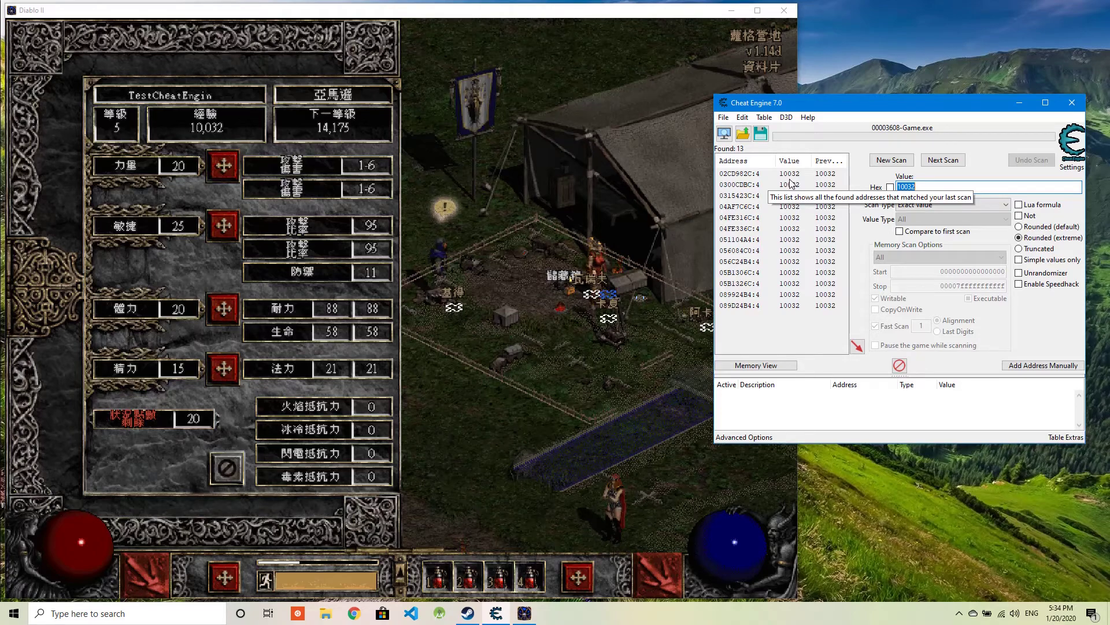
Close the character screen in Diablo II, fight monsters outside the camp to raise the experience, and return to Cheat Engine
left_click(304, 189)
key("c")
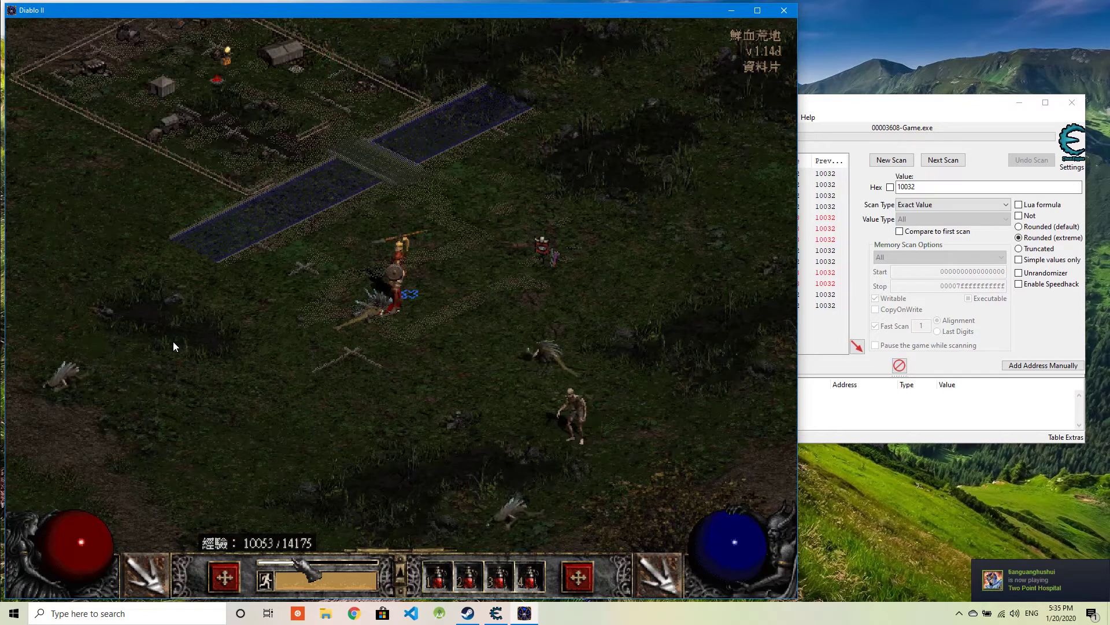
left_click(897, 102)
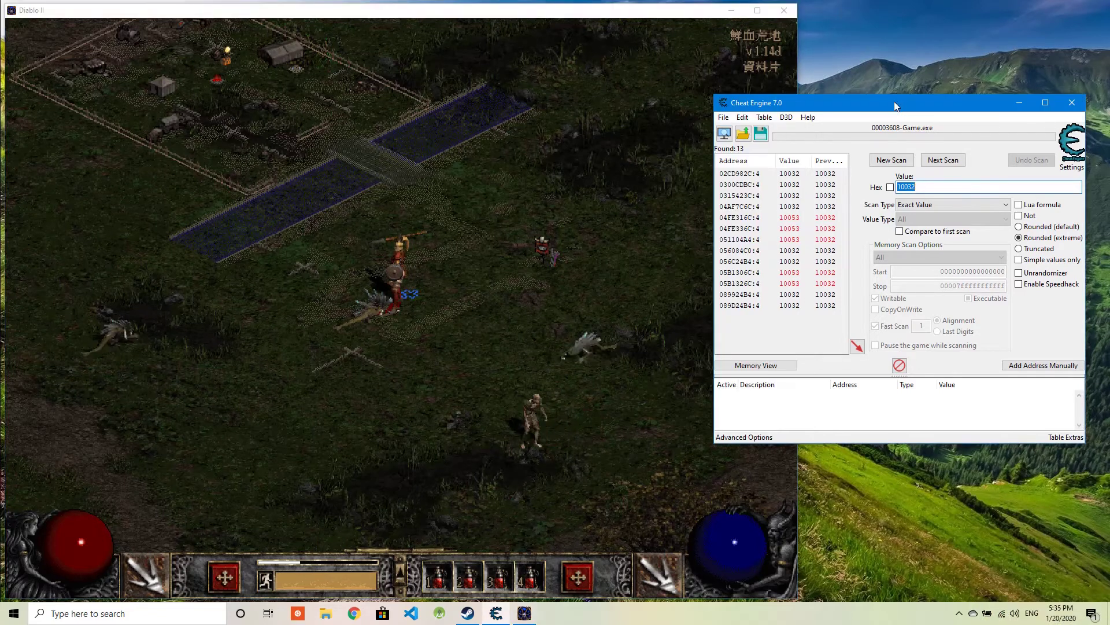
Narrow the found addresses with a next scan for the exact value 10053
left_click(937, 187)
left_click_drag(937, 187, 884, 185)
type("100")
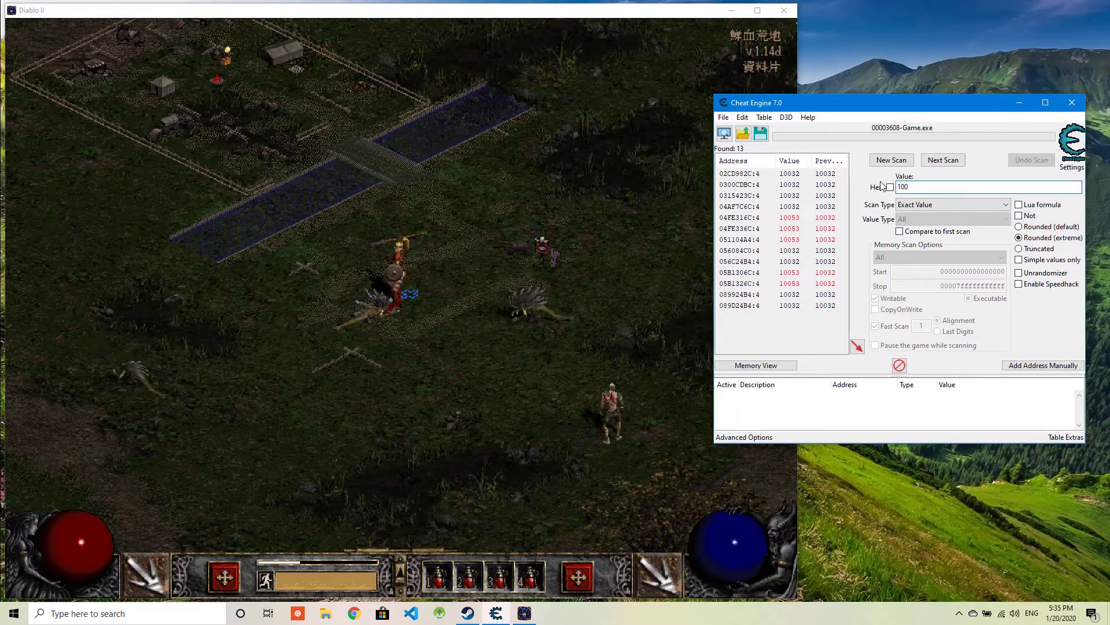
type("53")
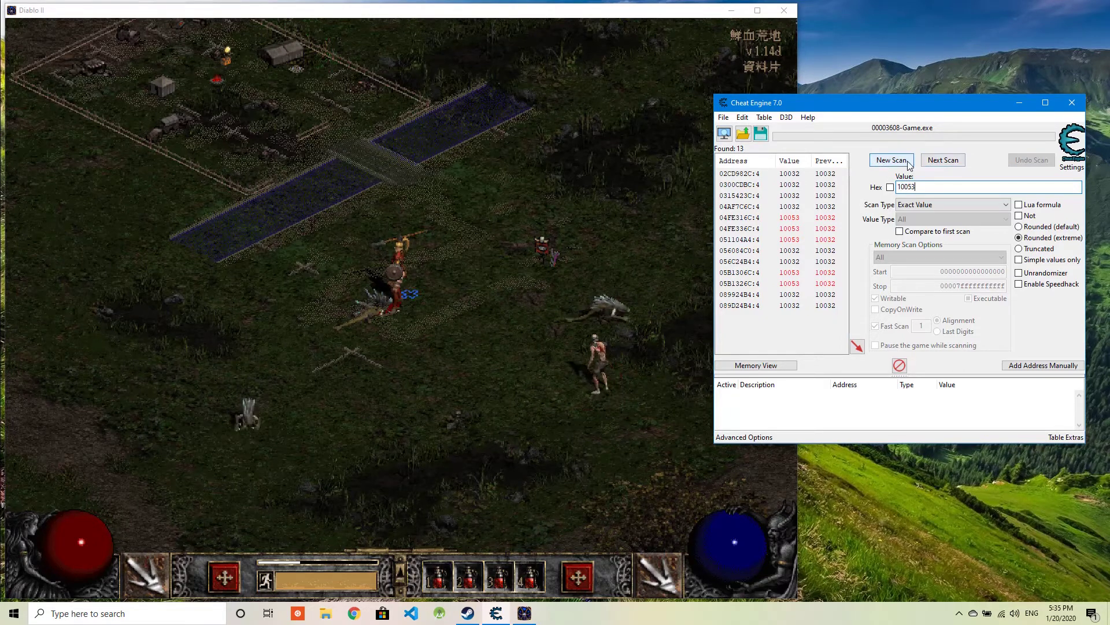
left_click(944, 161)
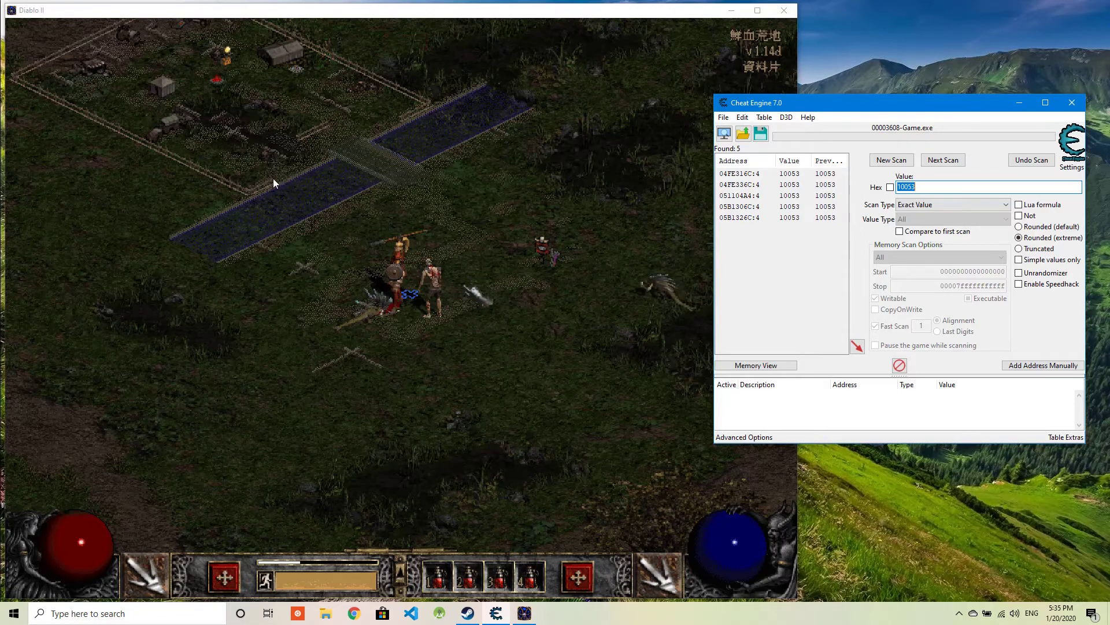
Kill the zombie in Diablo II to gain more experience, check the experience bar, and return to Cheat Engine
left_click(255, 182)
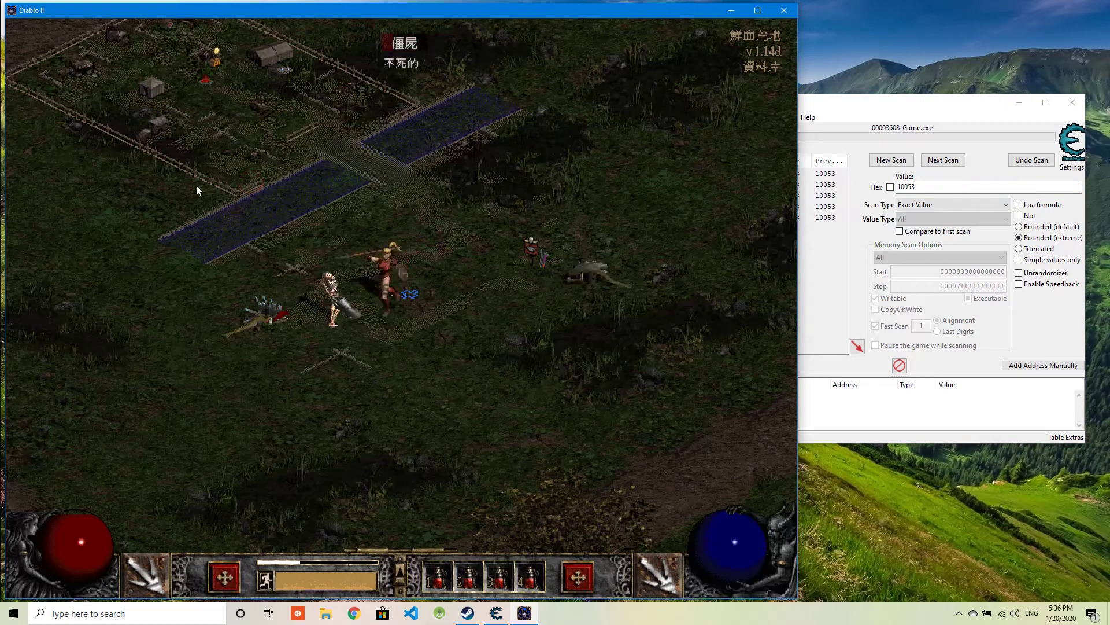
mouse_move(301, 581)
mouse_move(298, 561)
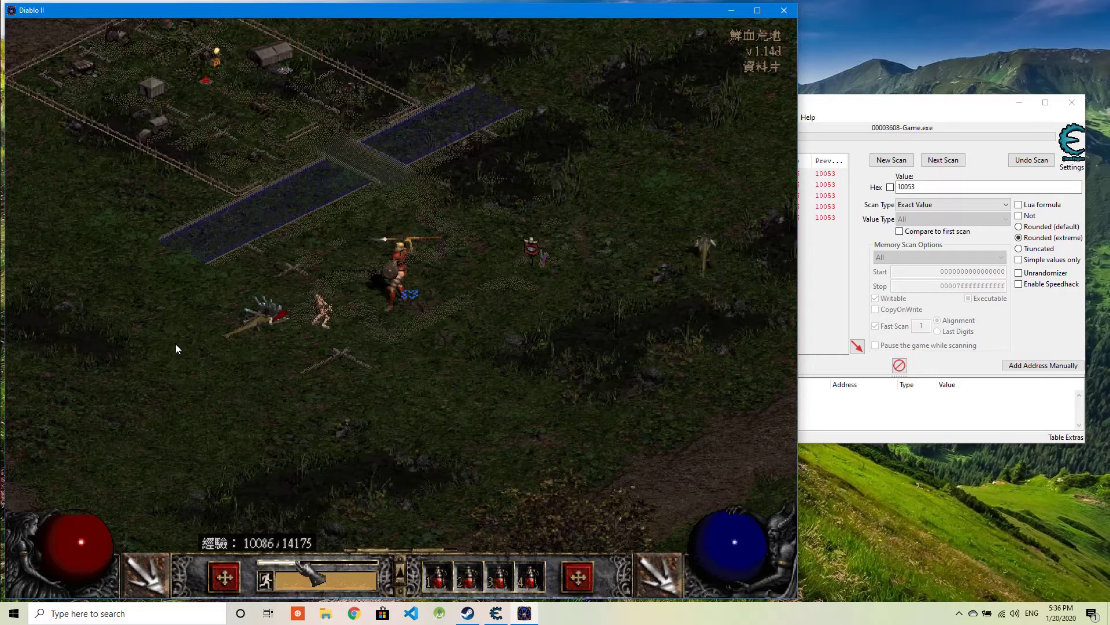
left_click(908, 103)
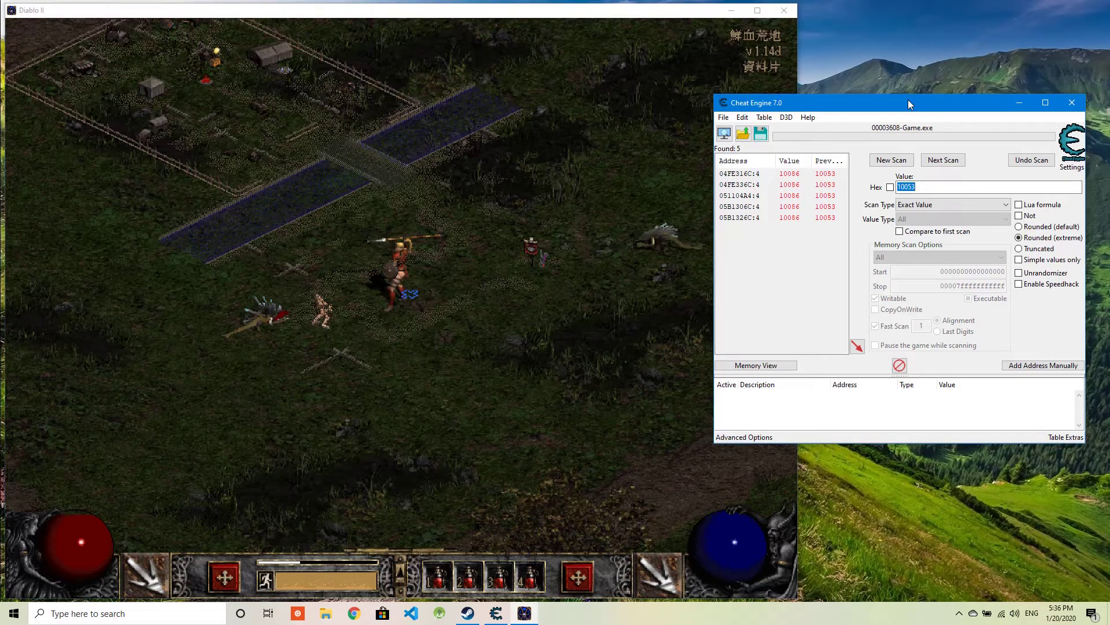
Add the found address 04FE316C to the address list and set its value to 999999
left_click(795, 174)
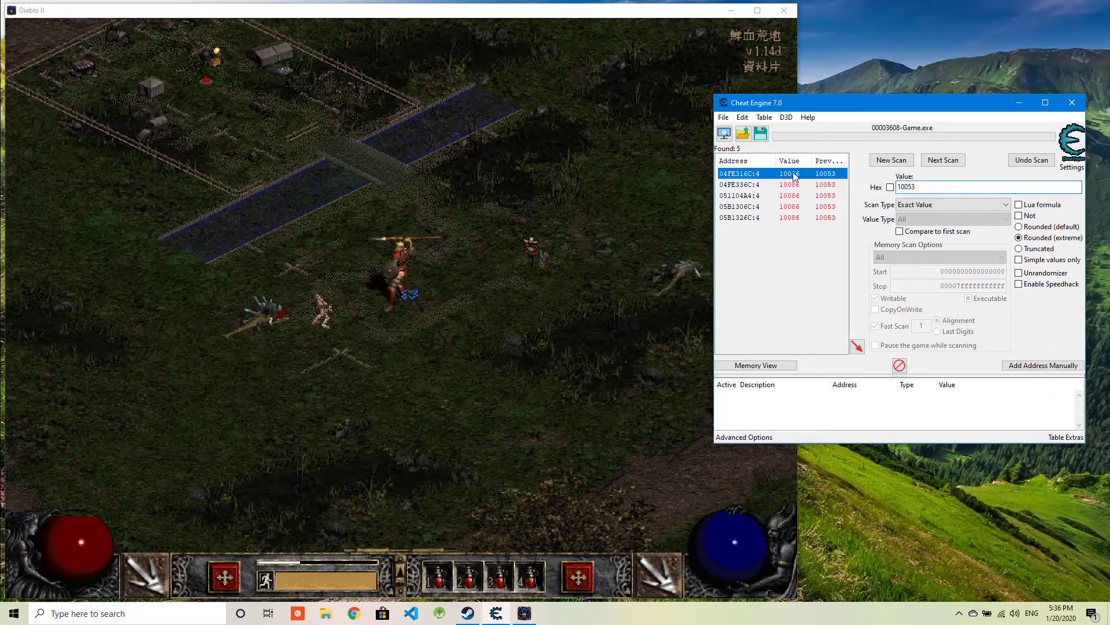
double_click(795, 175)
double_click(946, 394)
type("9")
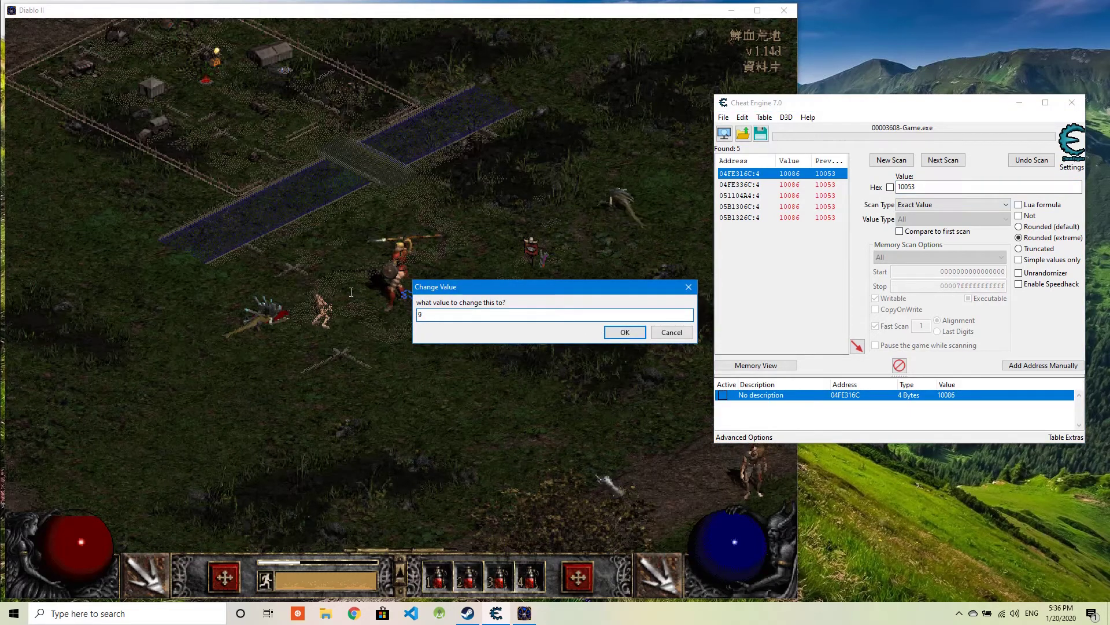
type("99999")
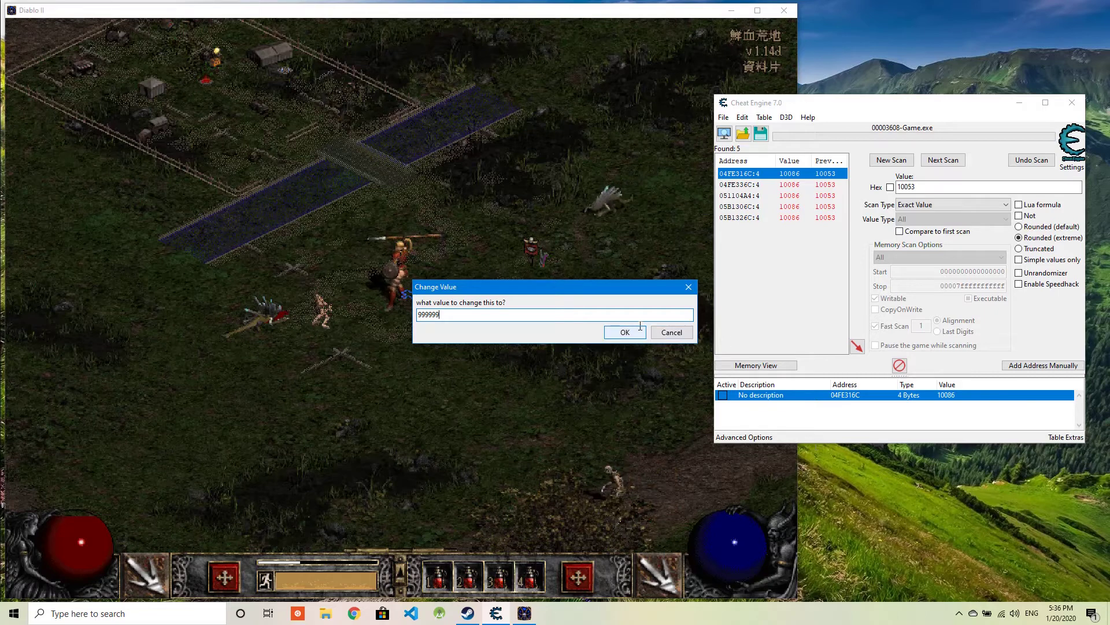
key("Return")
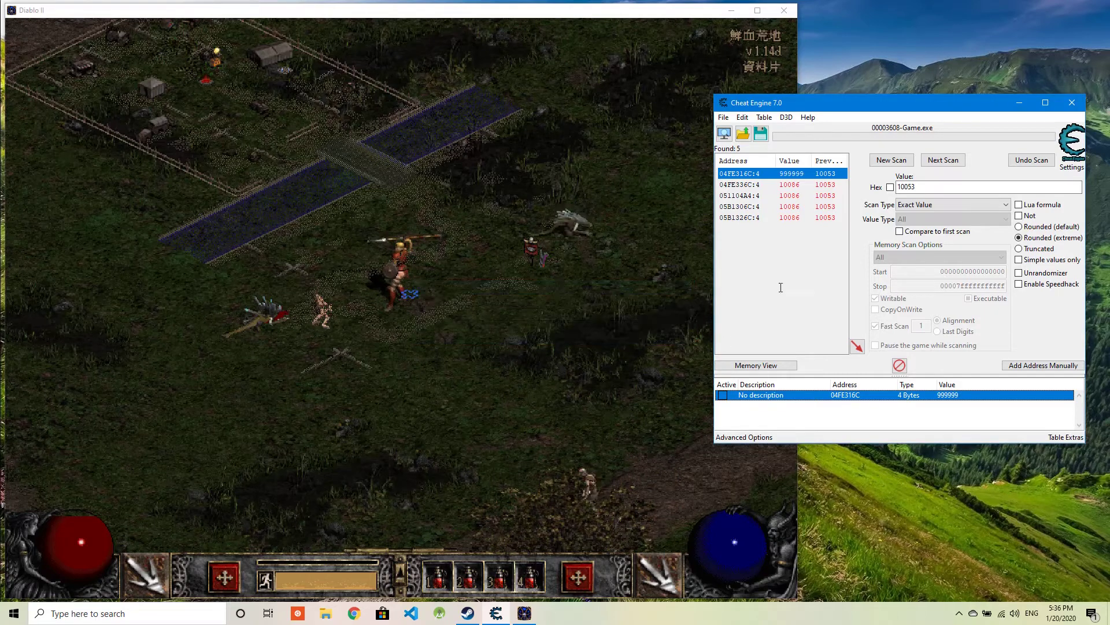
Add the found address 04FE336C to the address list and set its value to 999999
left_click(796, 185)
left_click_drag(797, 184, 951, 412)
double_click(953, 406)
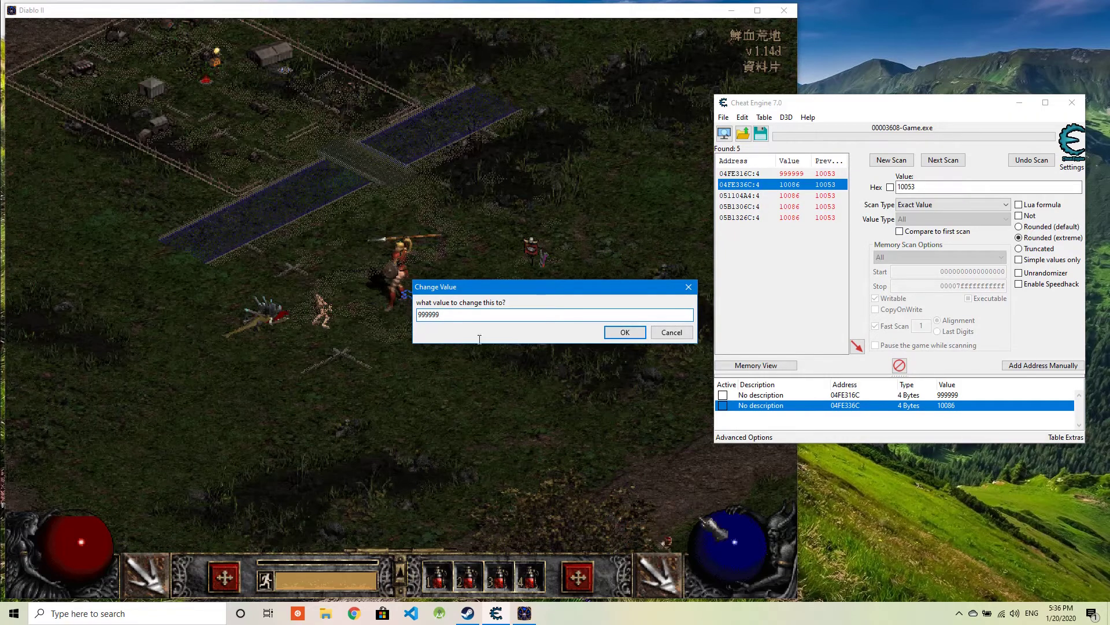
left_click(618, 332)
Add the found address 051104A4 to the address list and set its value to 999999
double_click(799, 196)
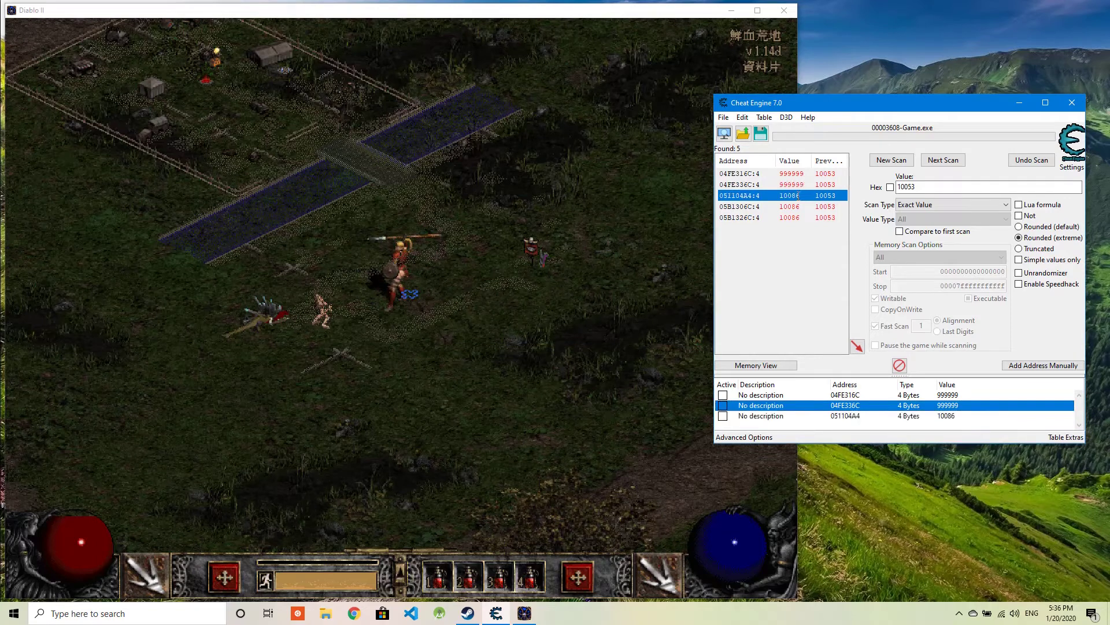
double_click(940, 415)
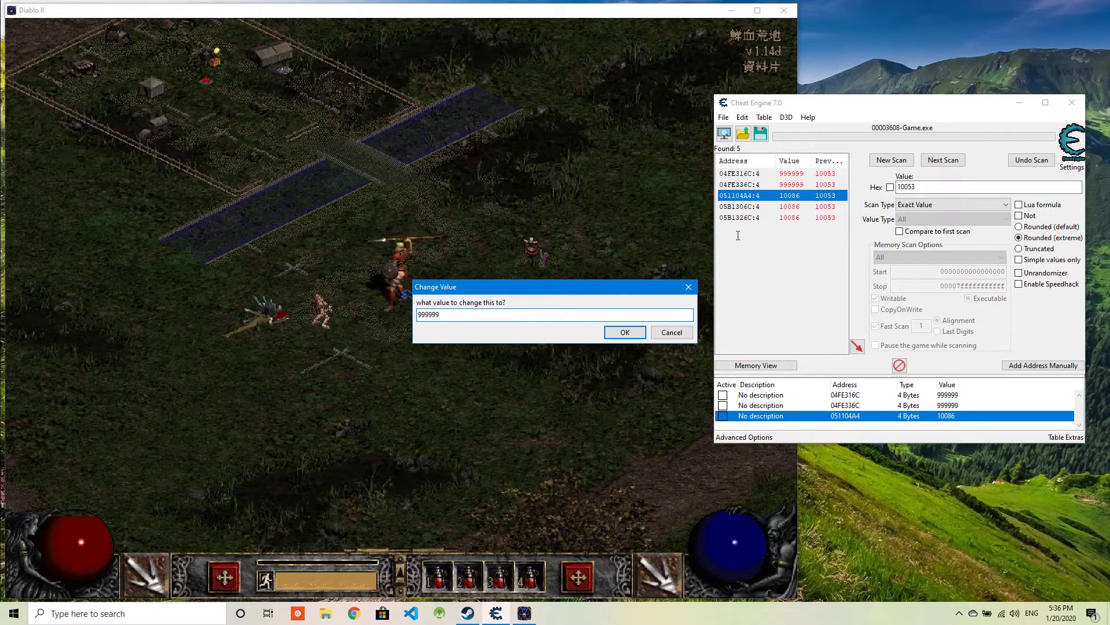
left_click(624, 331)
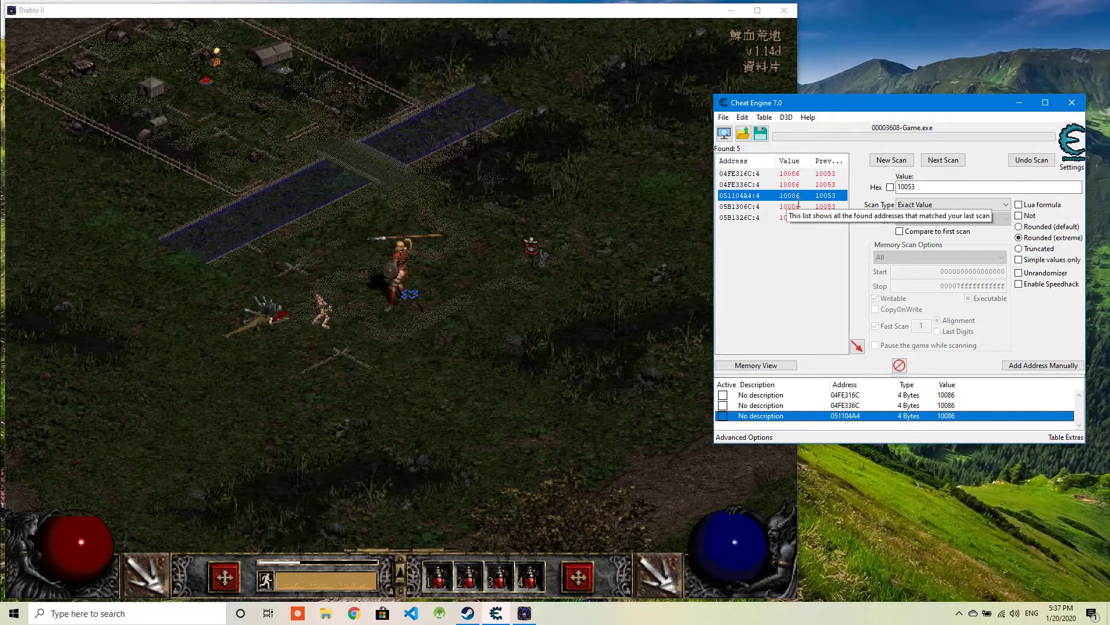
Add the found address 05B1306C to the address list and set its value to 999999
left_click(807, 218)
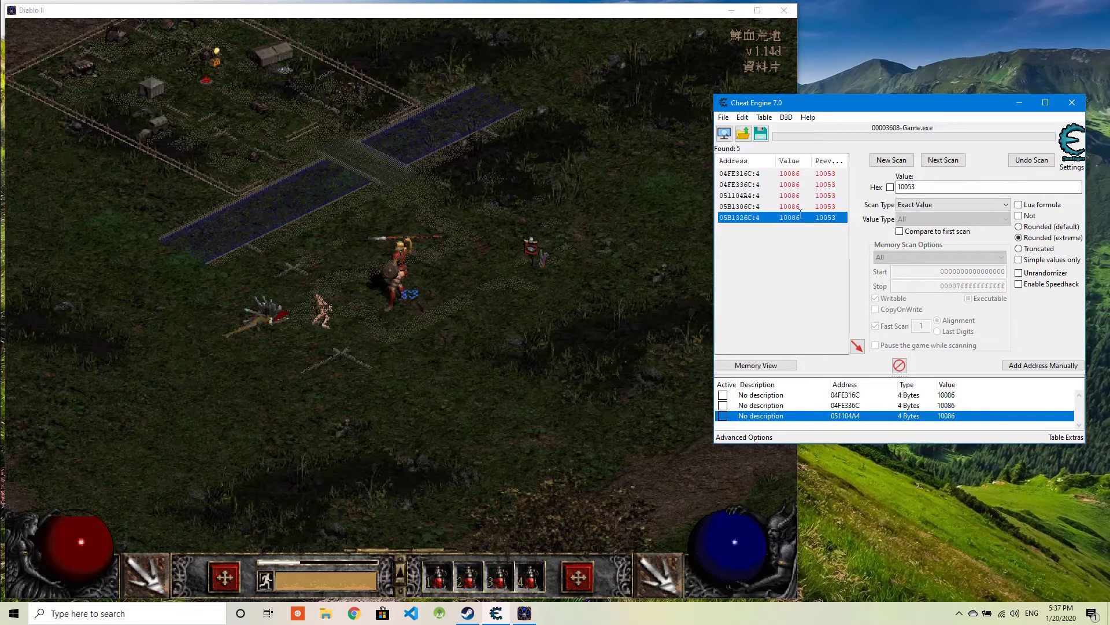
left_click(792, 207)
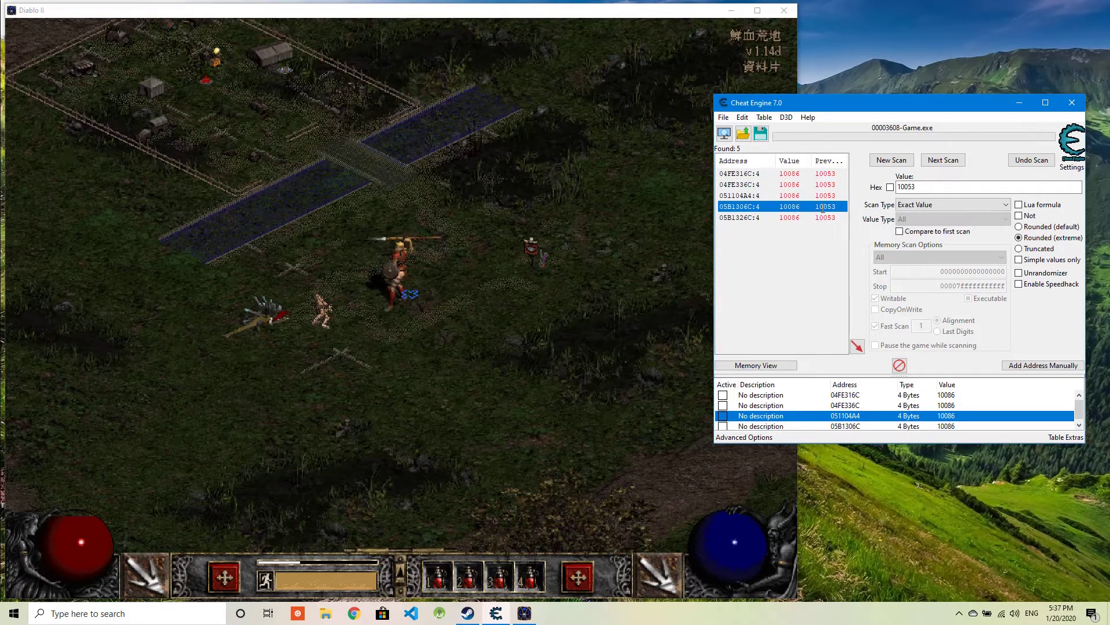
scroll(982, 405, "down", 1)
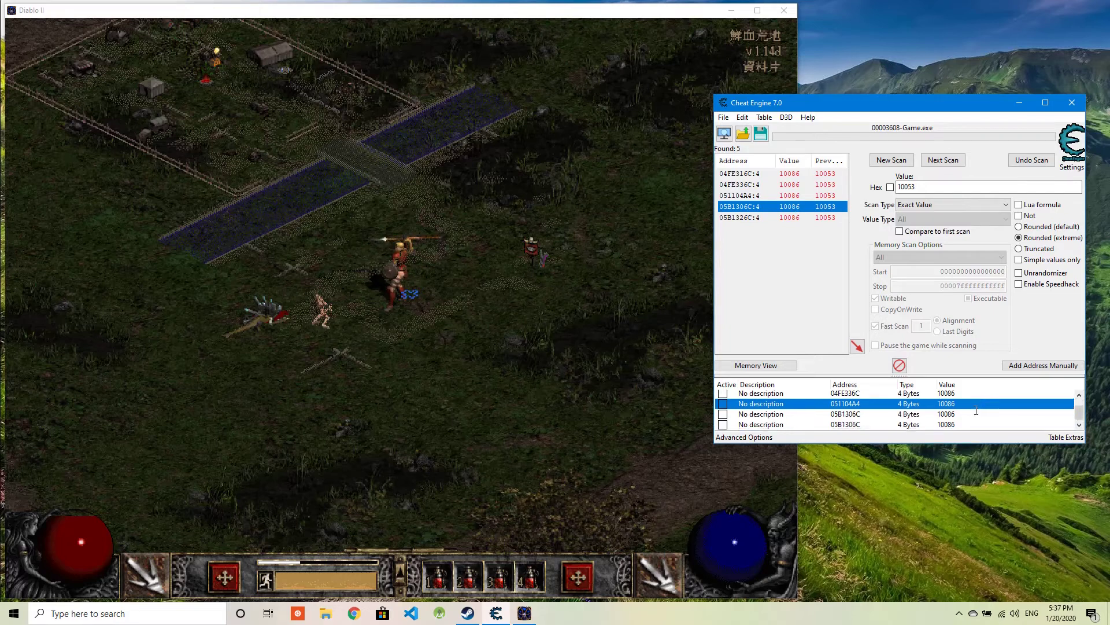
double_click(948, 425)
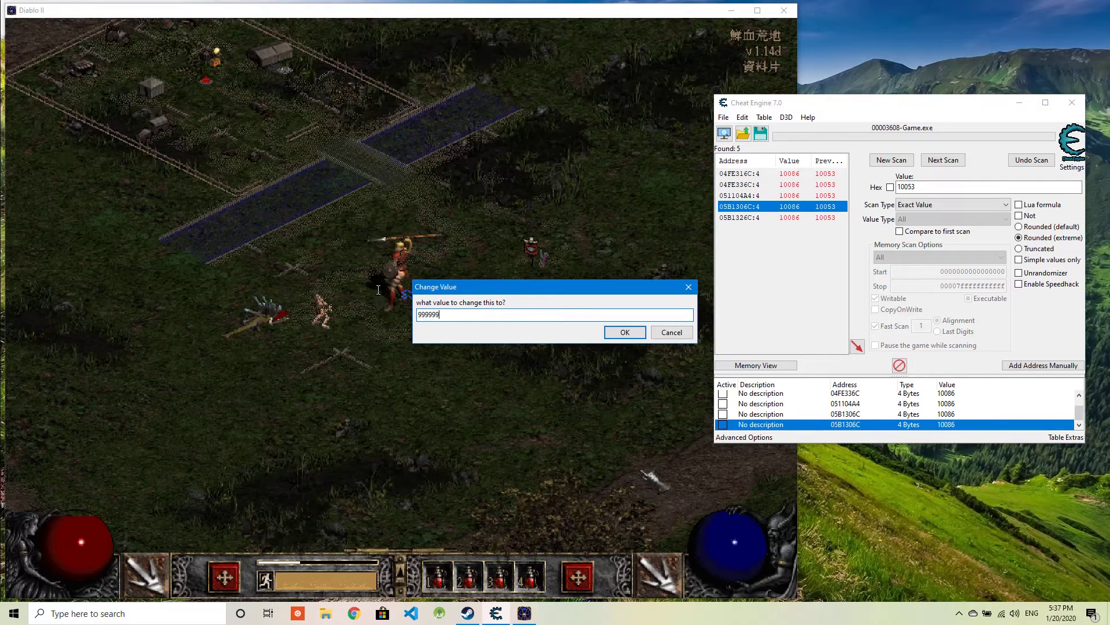
key("Return")
left_click(353, 207)
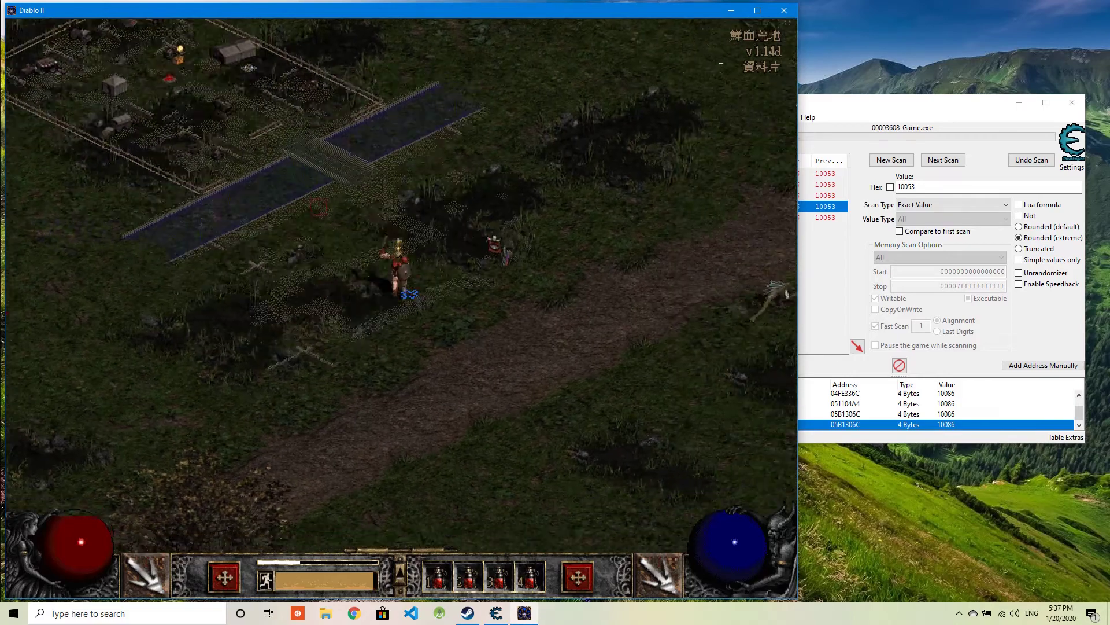
left_click(875, 108)
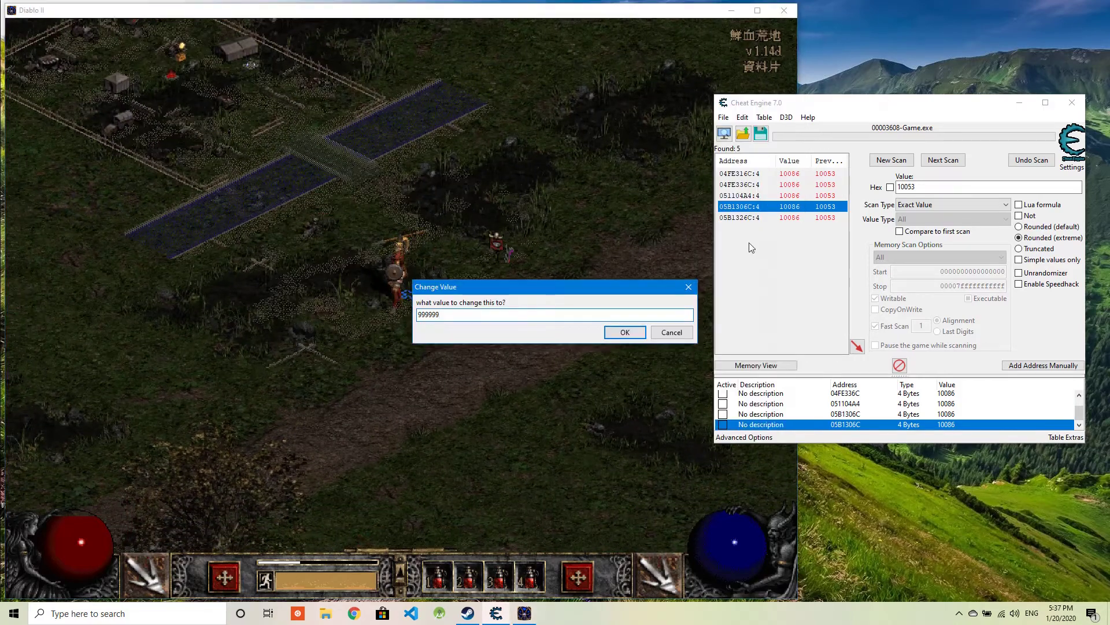
left_click(621, 334)
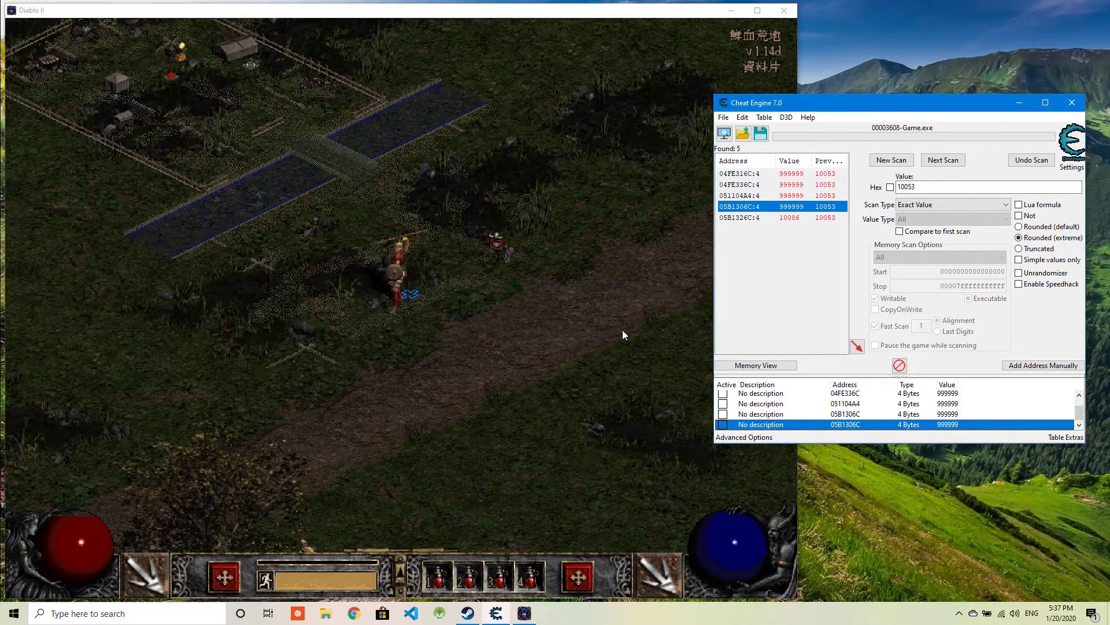
Delete every record except 04FE316C from the address list and confirm the deletion
left_click(792, 218)
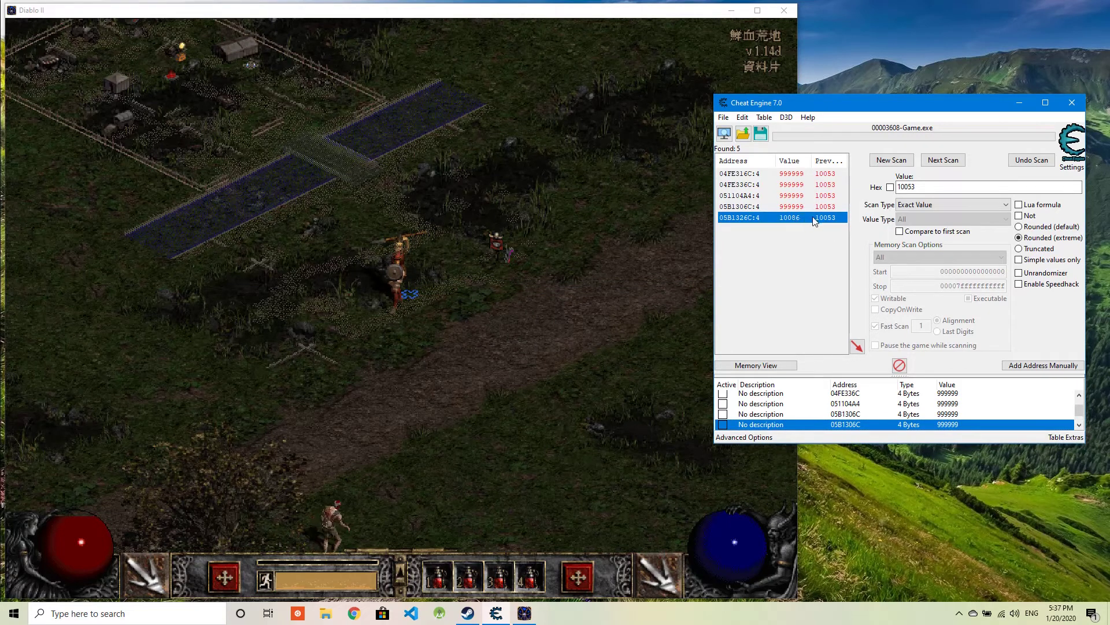
left_click(897, 395)
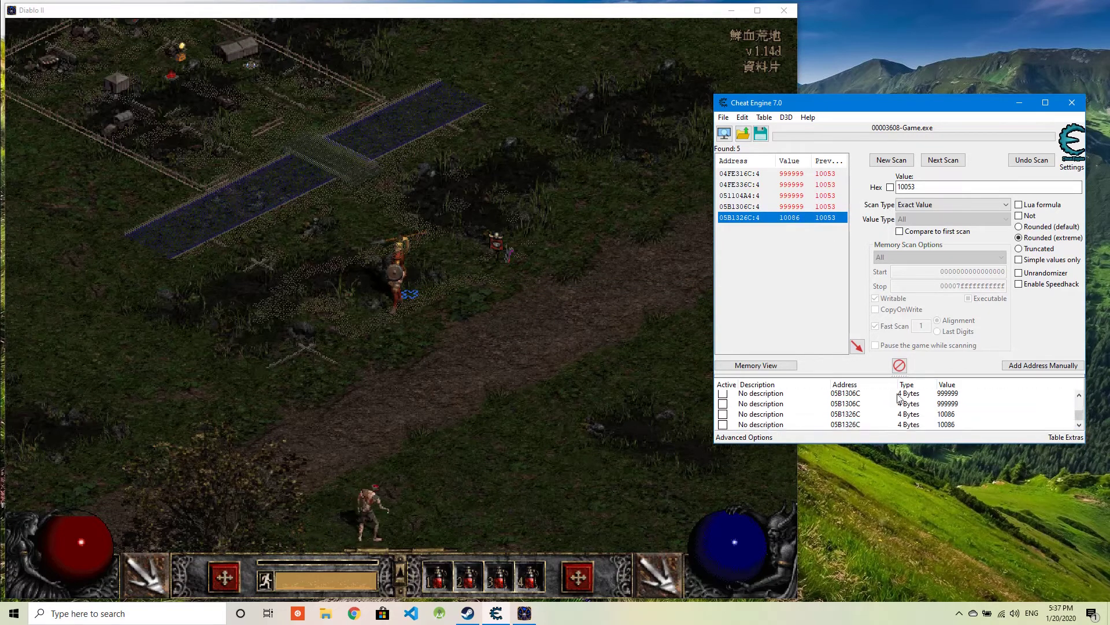
left_click(891, 425, "shift")
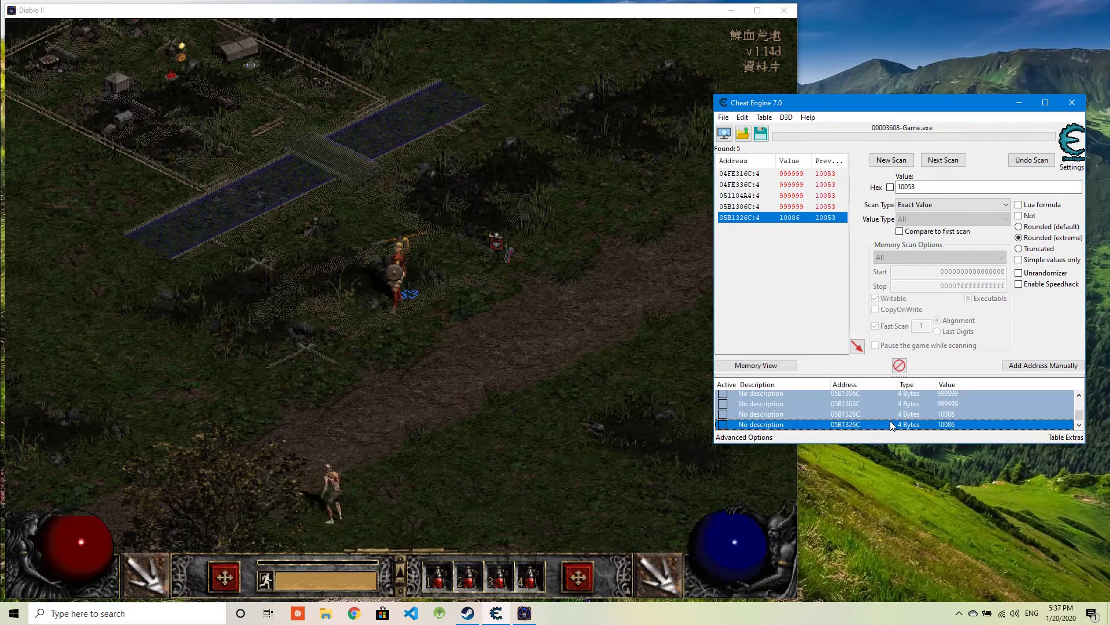
right_click(890, 415)
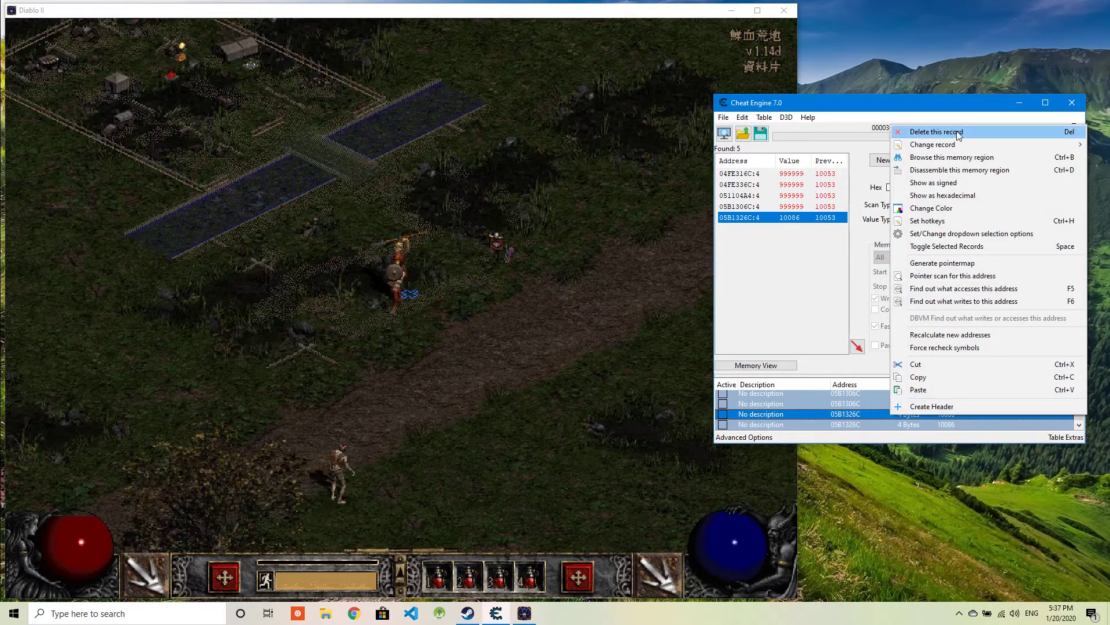
left_click(957, 132)
left_click(592, 309)
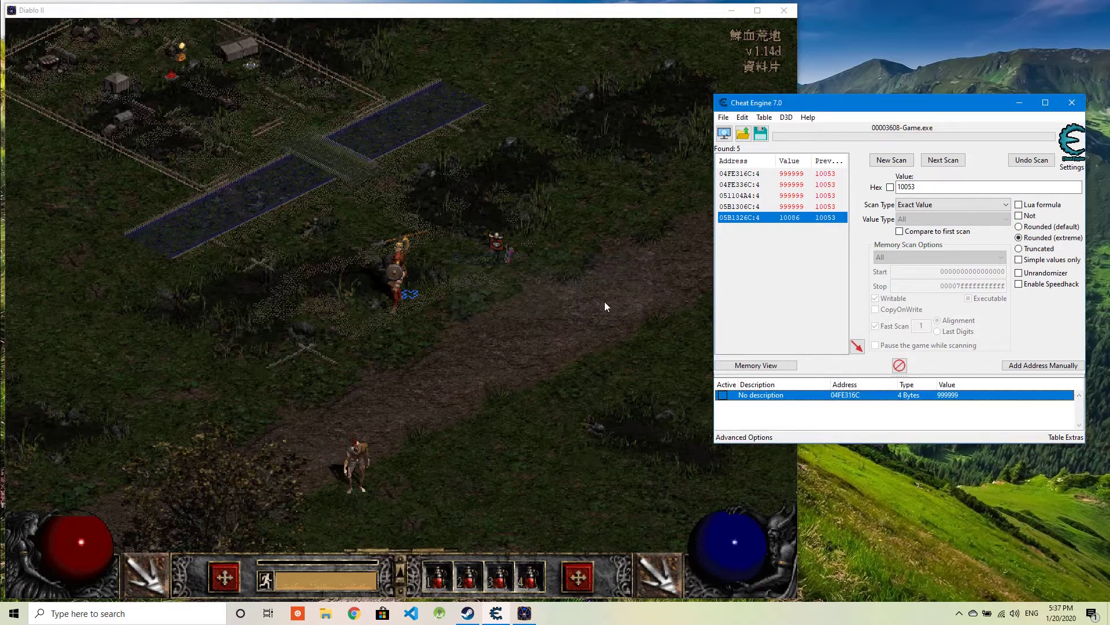
Add the found address 05B1326C to the address list and set its value to 999999
double_click(791, 218)
double_click(947, 405)
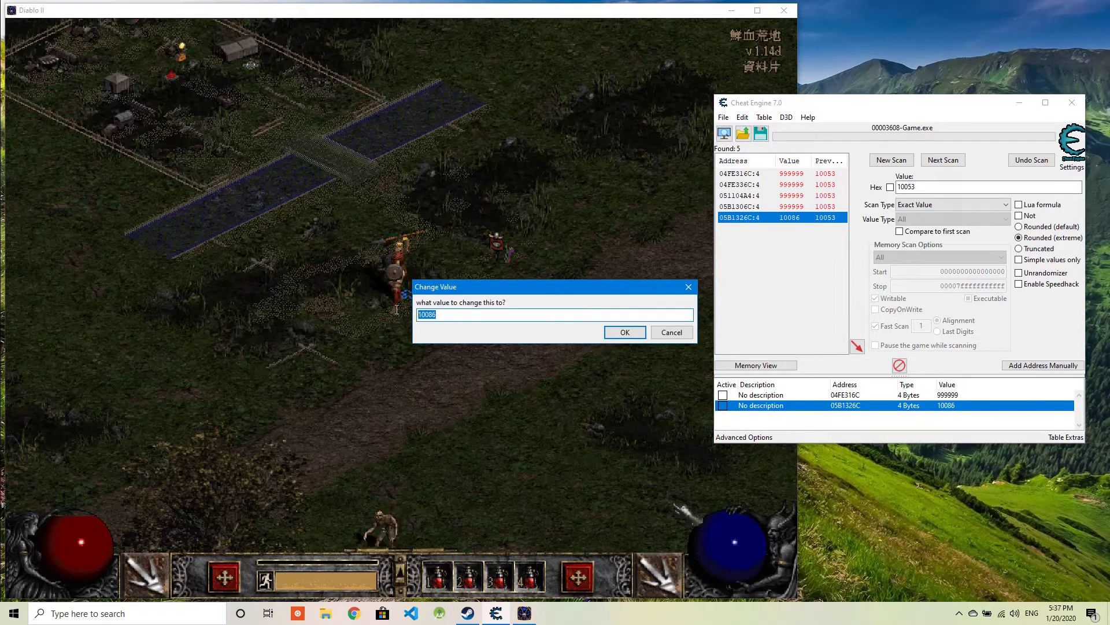
type("999999")
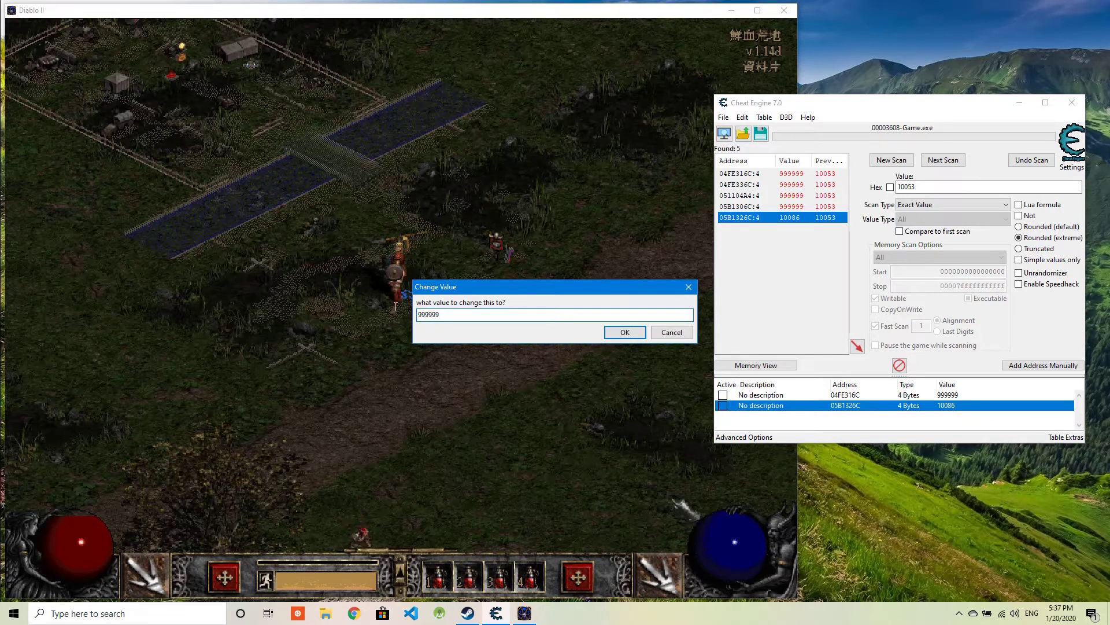
key("Return")
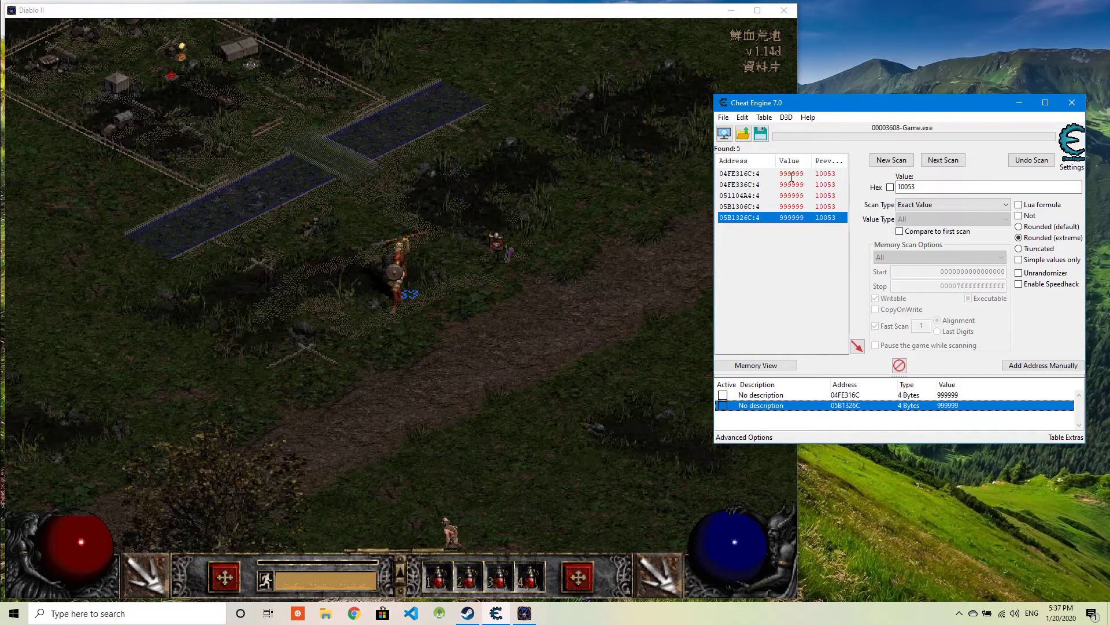
Switch to Diablo II, kill a monster to gain experience, and check the character's level and experience
left_click(479, 282)
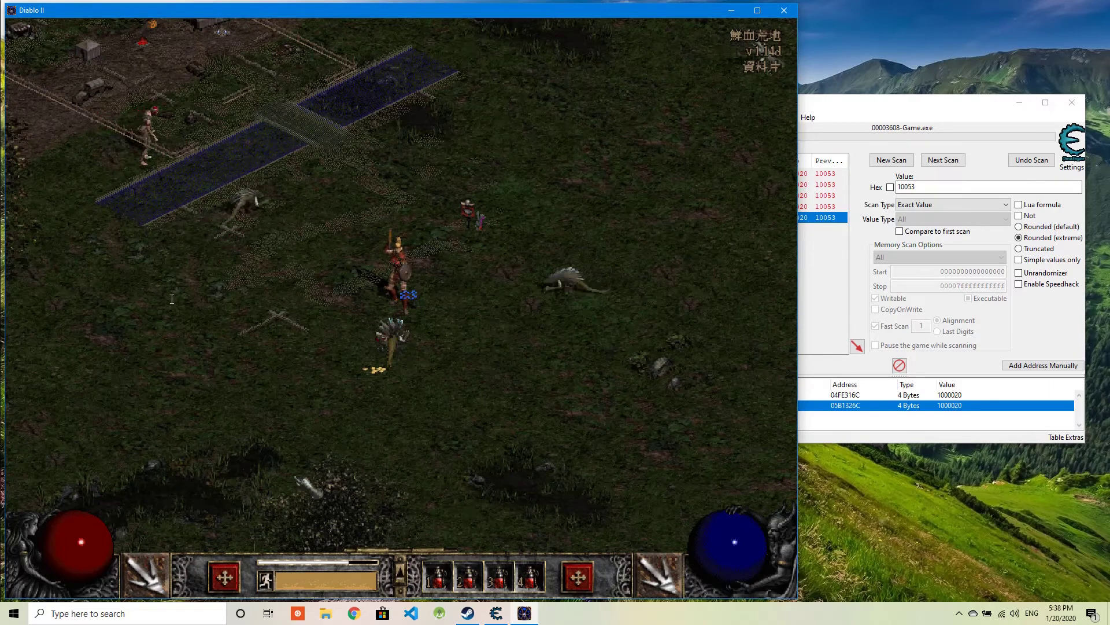
key("c")
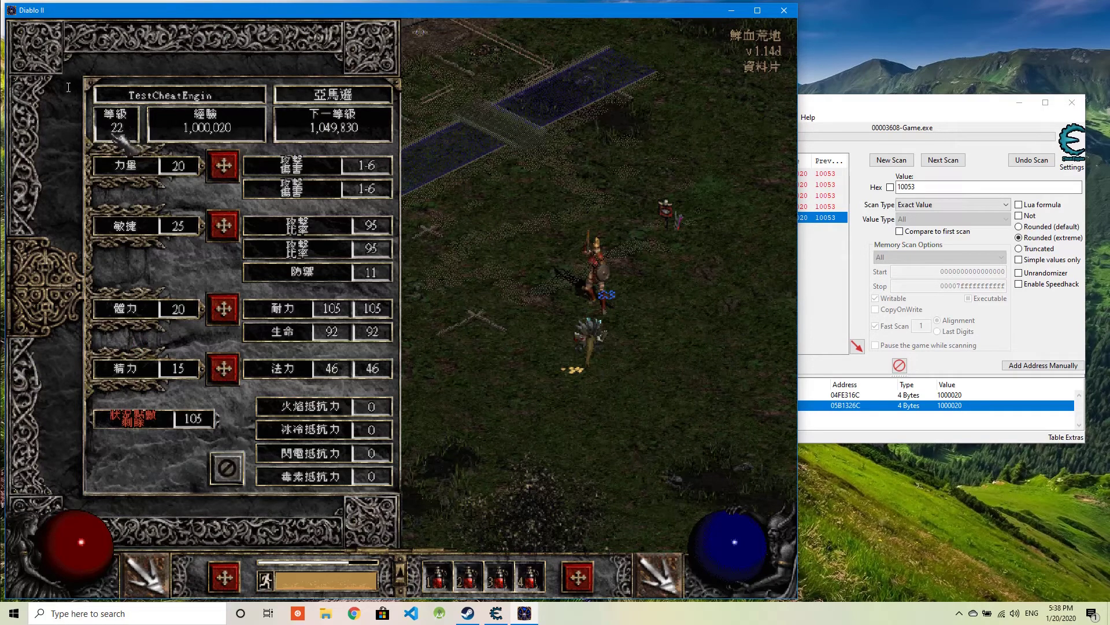
key("c")
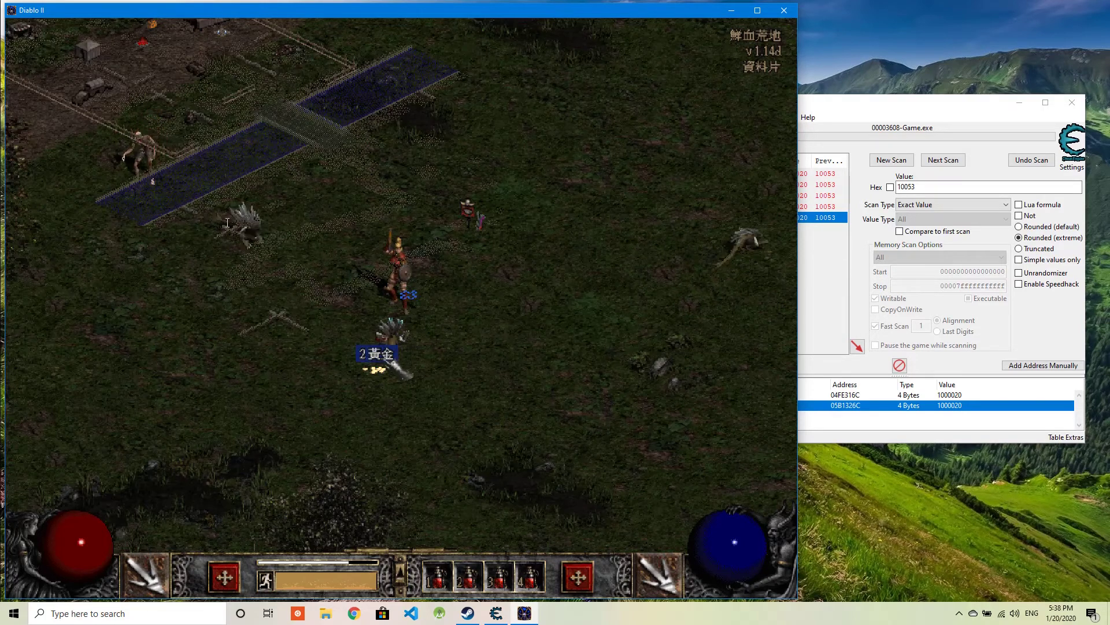
Pick up the 2 gold dropped on the ground and check the carried gold in the inventory
left_click(376, 354)
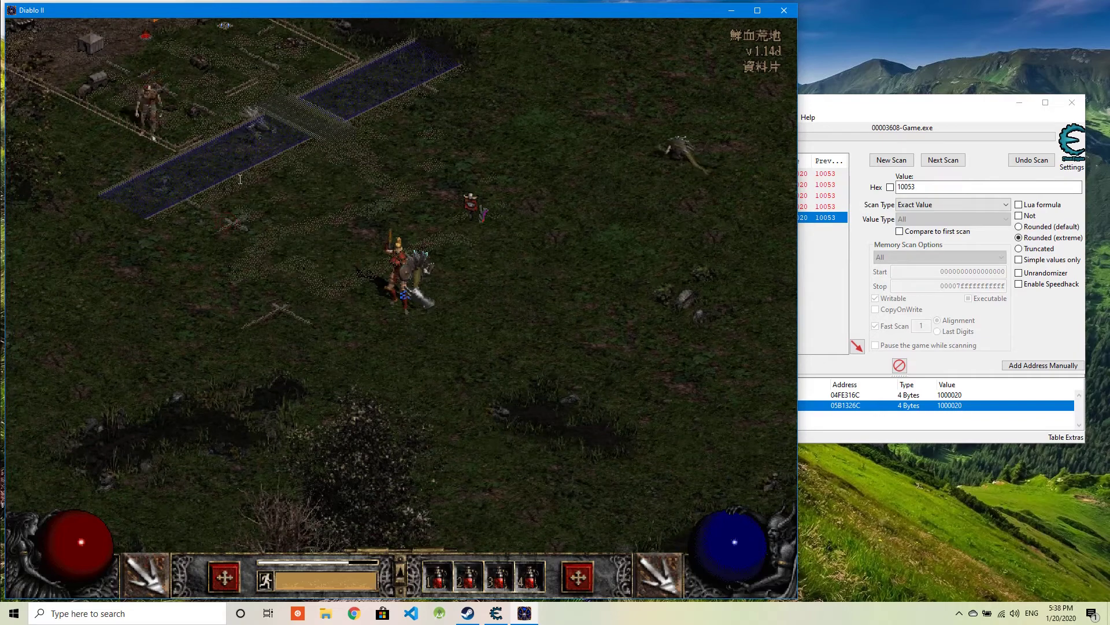
key("c")
key("c")
key("i")
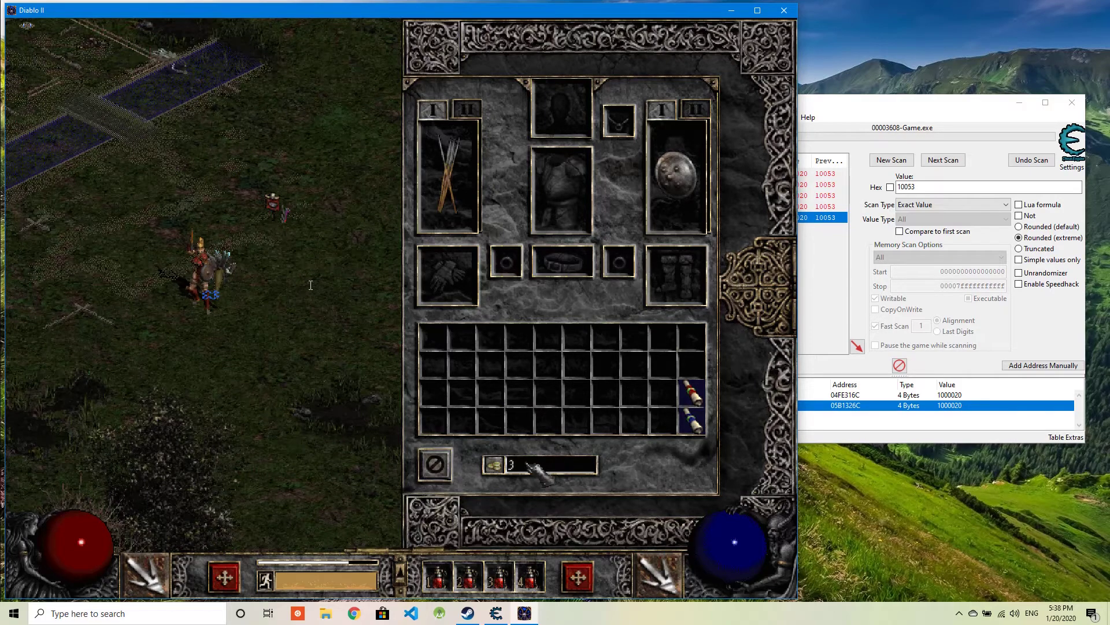
key("i")
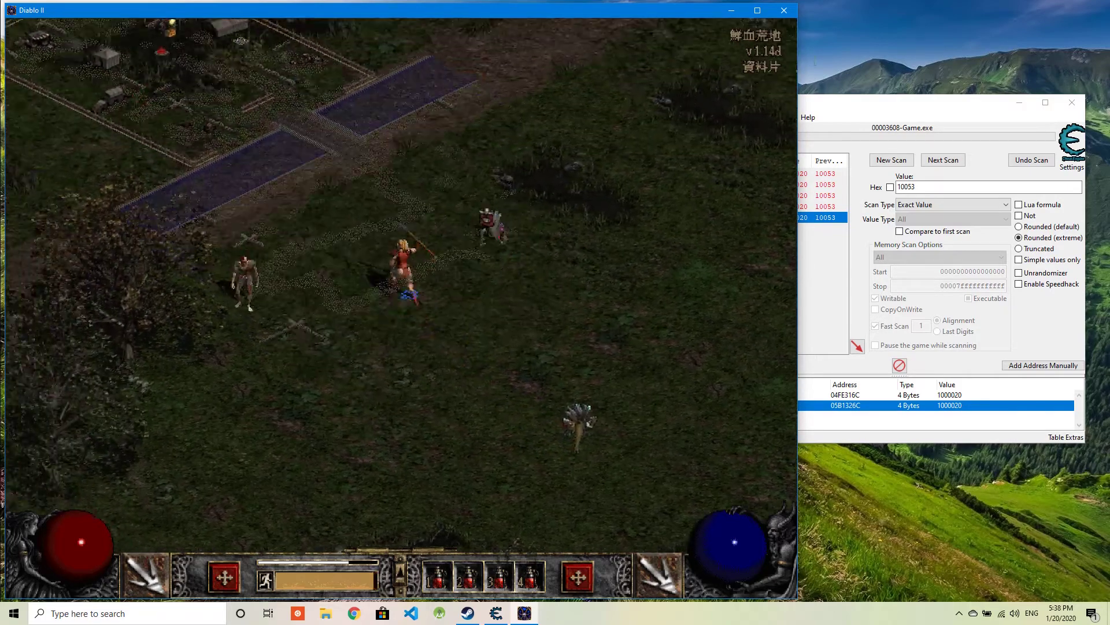
Return to Cheat Engine and run a new exact-value scan for 3
left_click(907, 174)
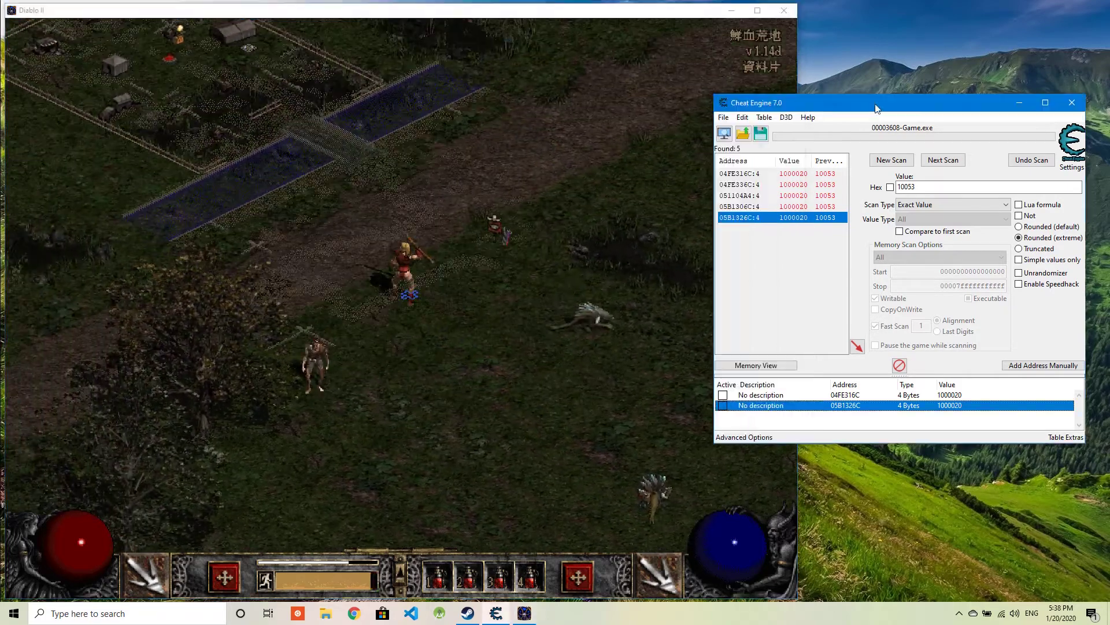
double_click(906, 187)
type("3")
left_click(885, 162)
left_click(884, 160)
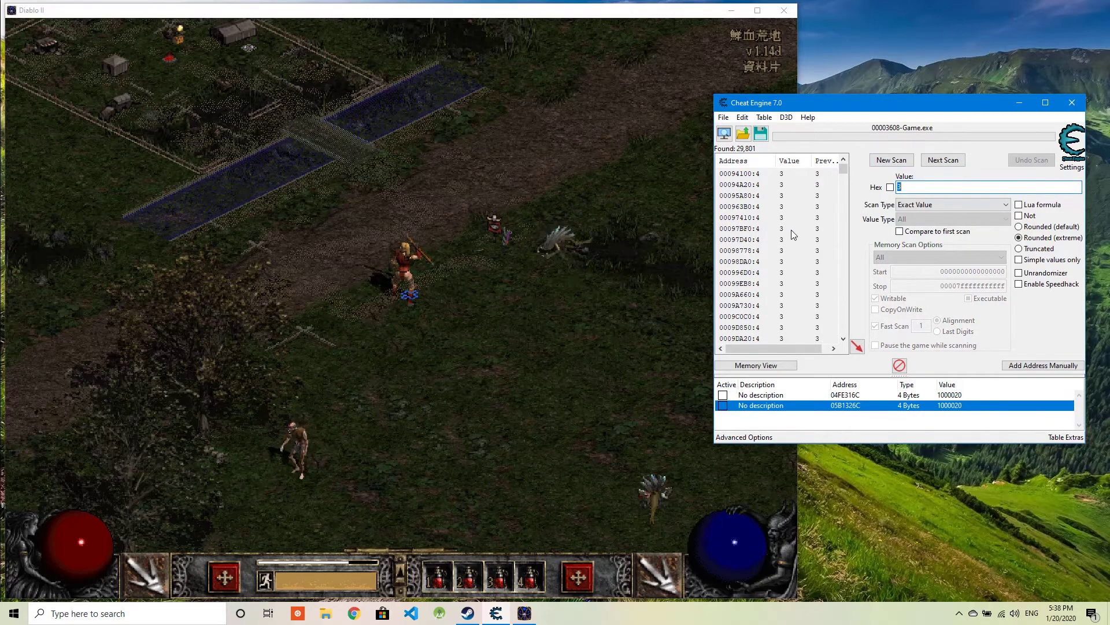
Switch to Diablo II, go to Akara in the camp, start trading, and sell her one red potion from the belt
left_click(123, 123)
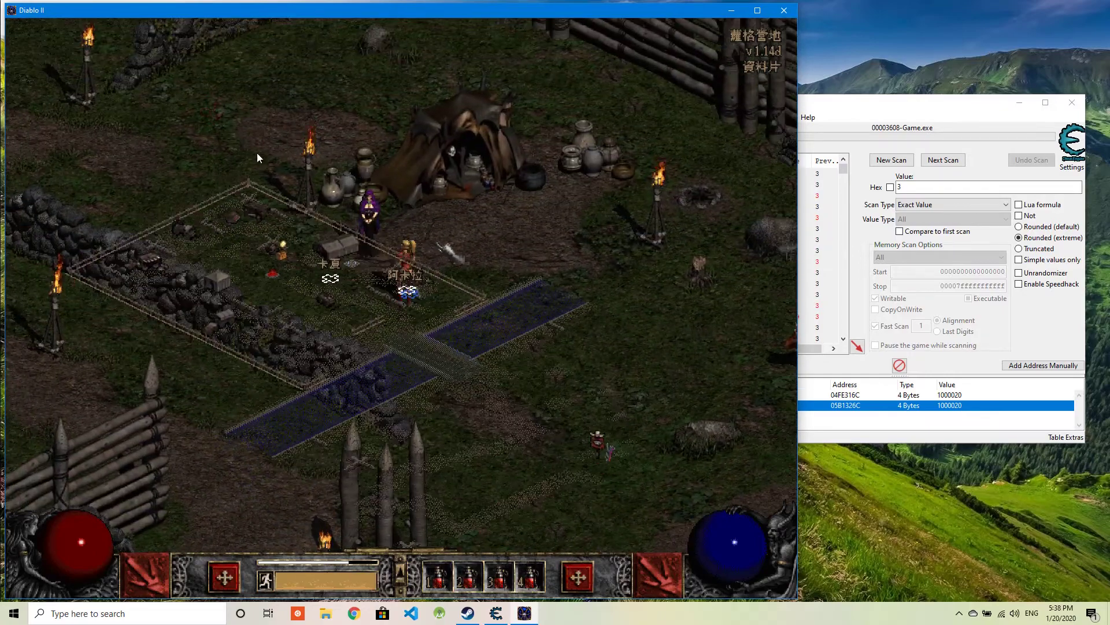
left_click(225, 130)
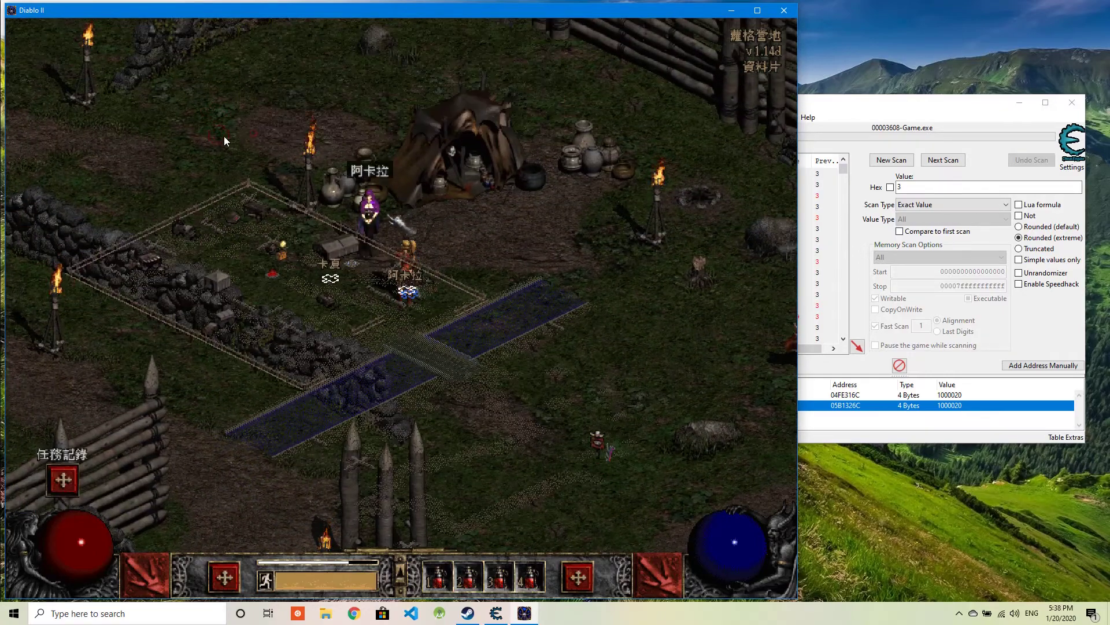
key("Down")
key("Return")
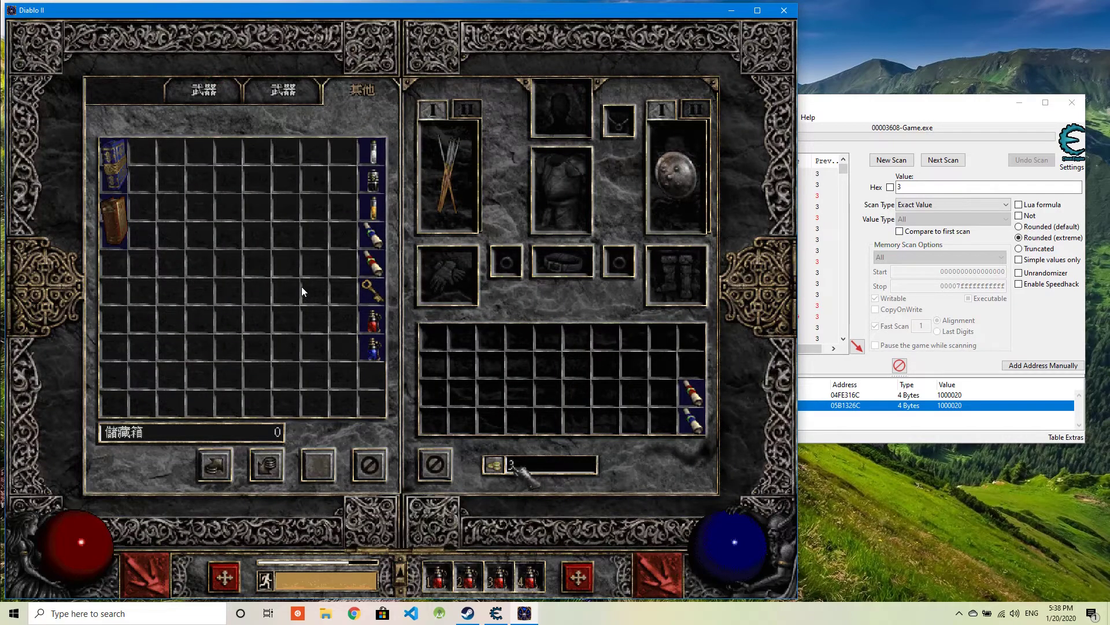
left_click(308, 351)
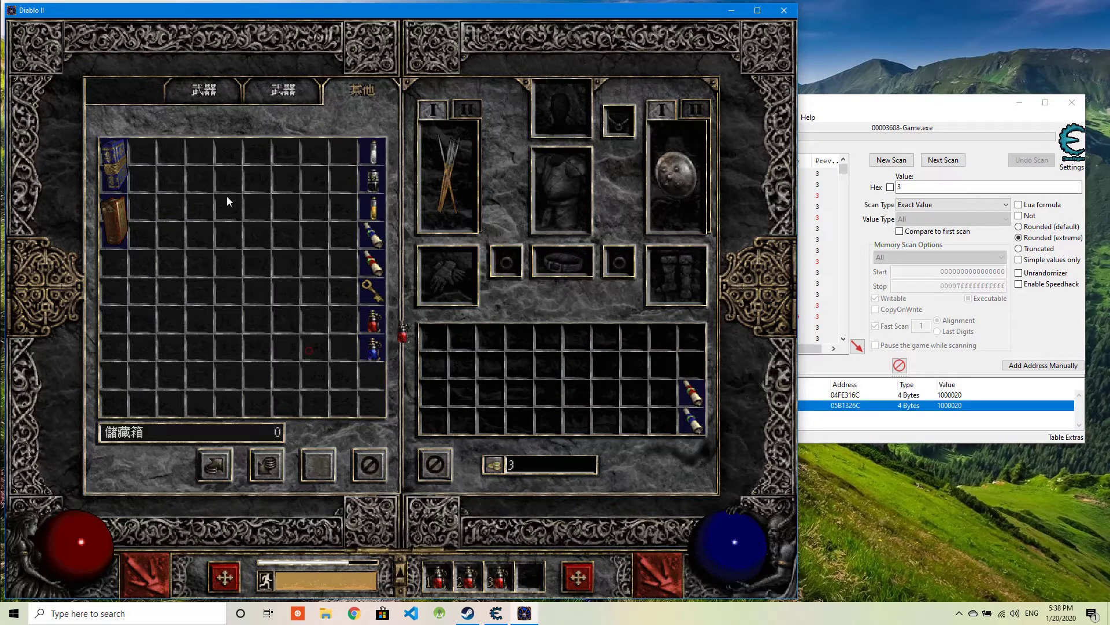
left_click(185, 181)
Return to Cheat Engine, run a next scan for the value 4, and look through the found addresses
left_click(953, 102)
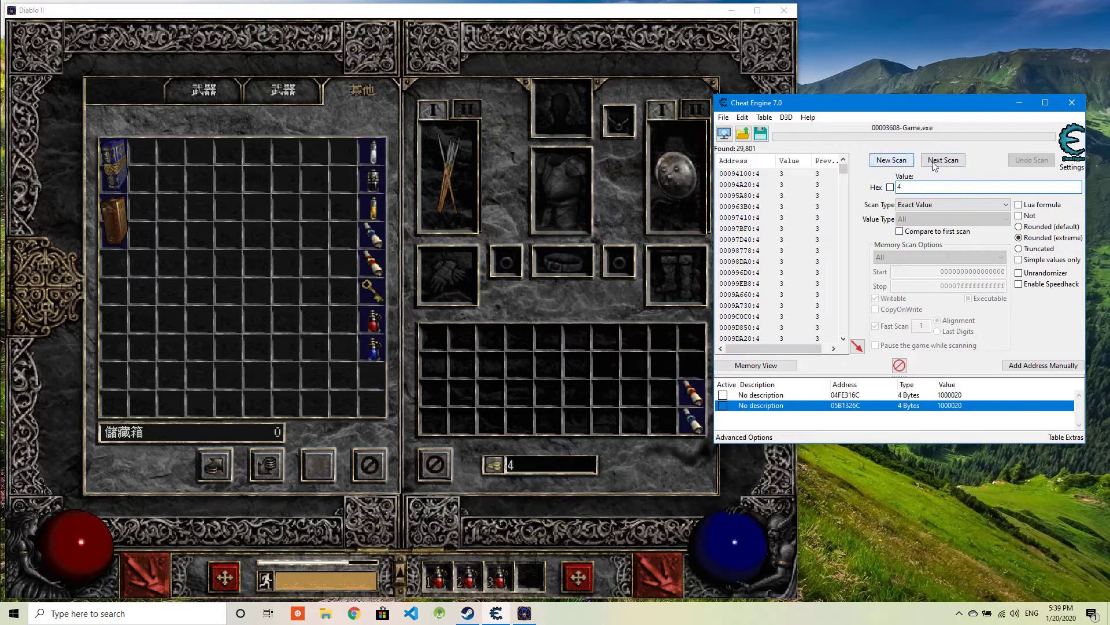
left_click(951, 163)
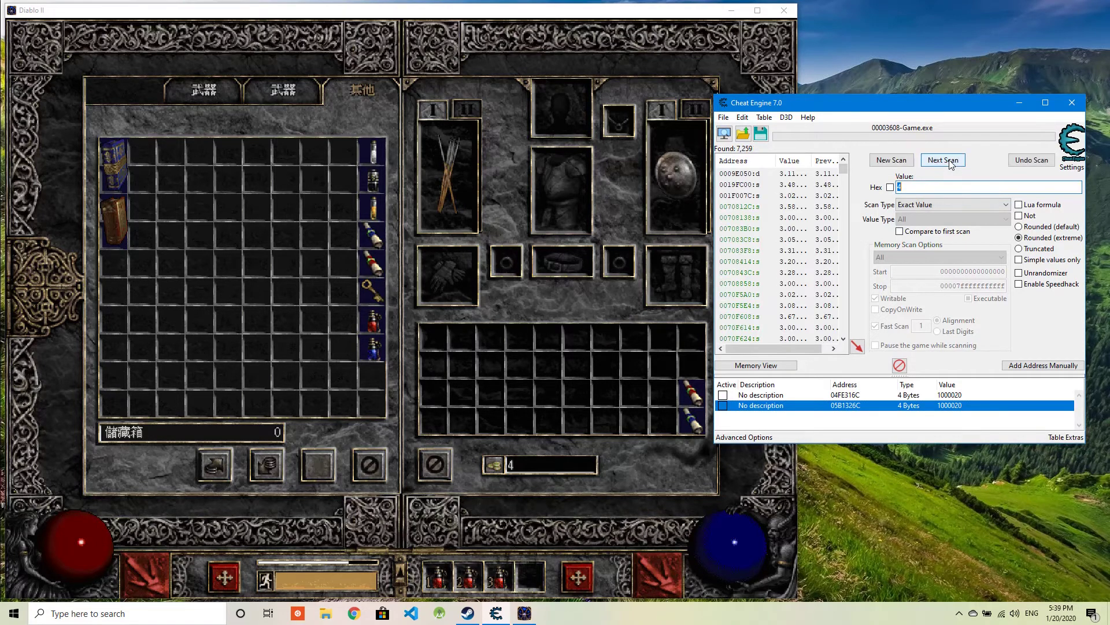
scroll(798, 208, "down", 10)
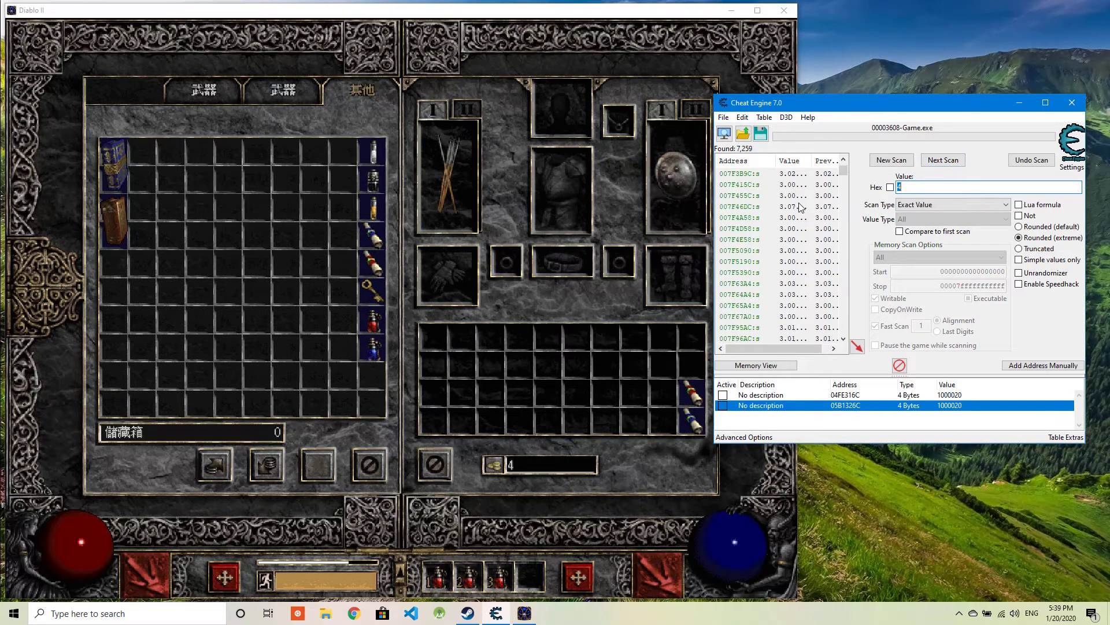
scroll(800, 207, "down", 5)
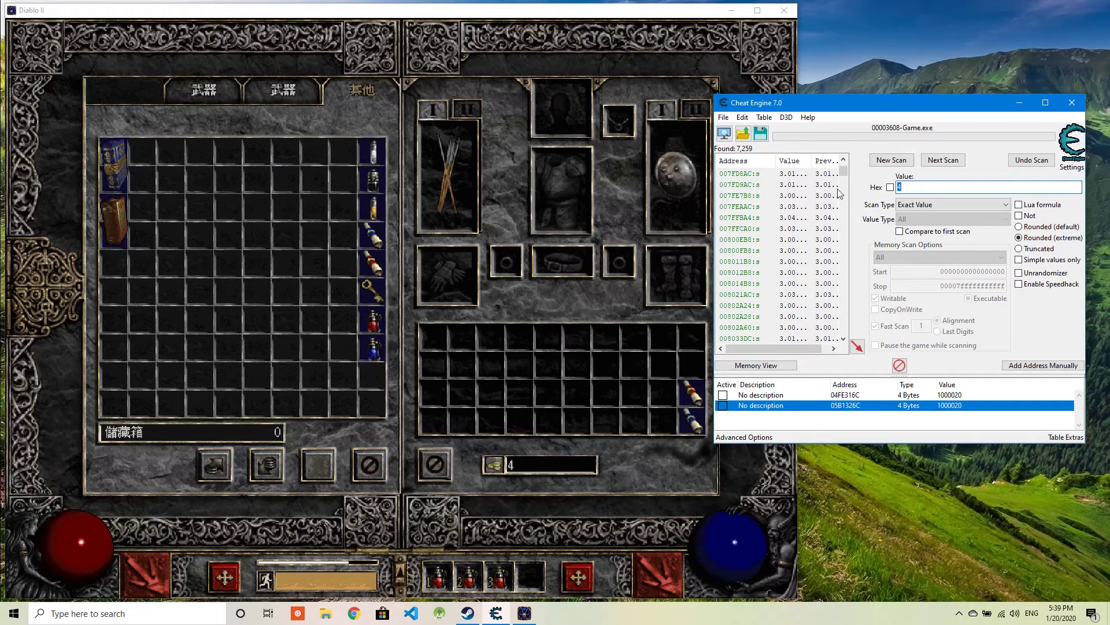
left_click(951, 163)
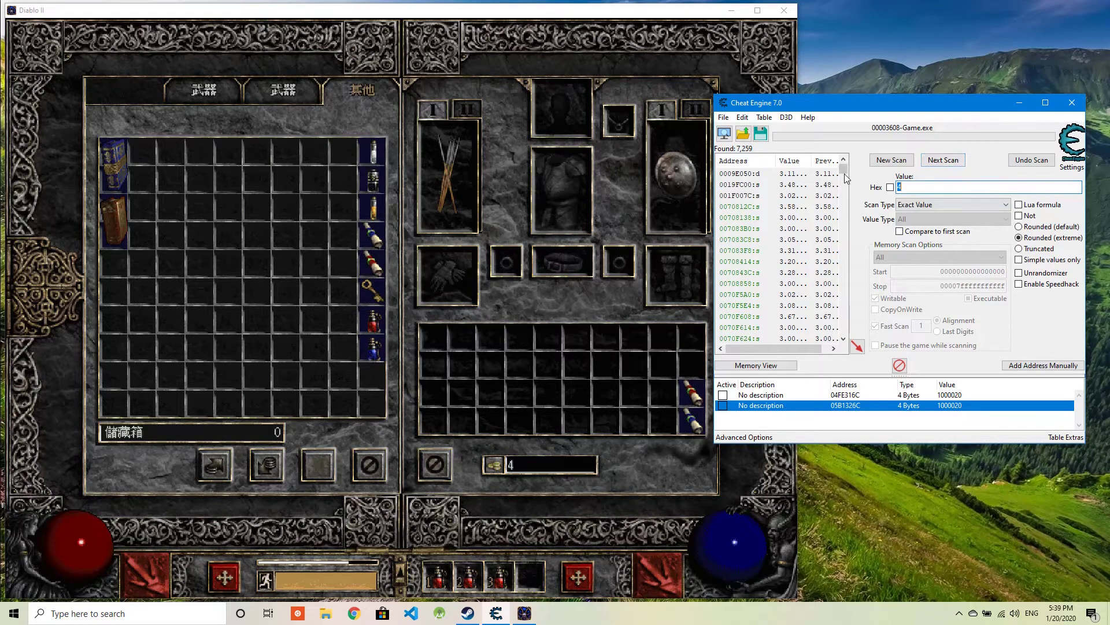
mouse_move(844, 174)
left_mouse_down()
mouse_move(840, 320)
mouse_move(837, 170)
left_mouse_up()
Switch to Diablo II, sell Akara another red potion from the belt, and run a next scan for 5 in Cheat Engine
left_click(290, 353)
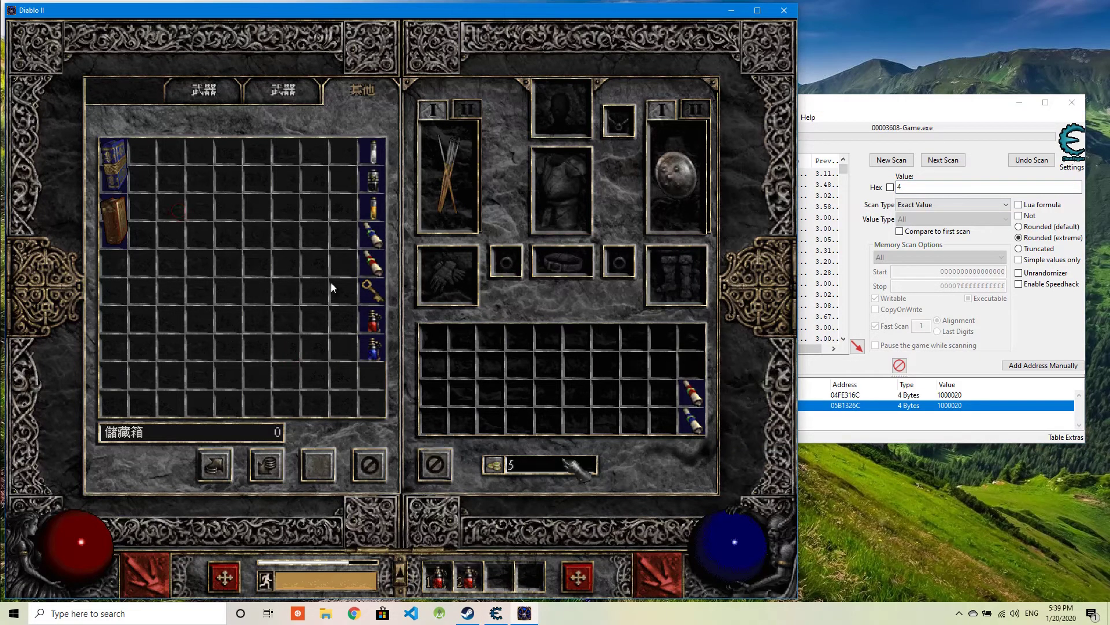
left_click(879, 97)
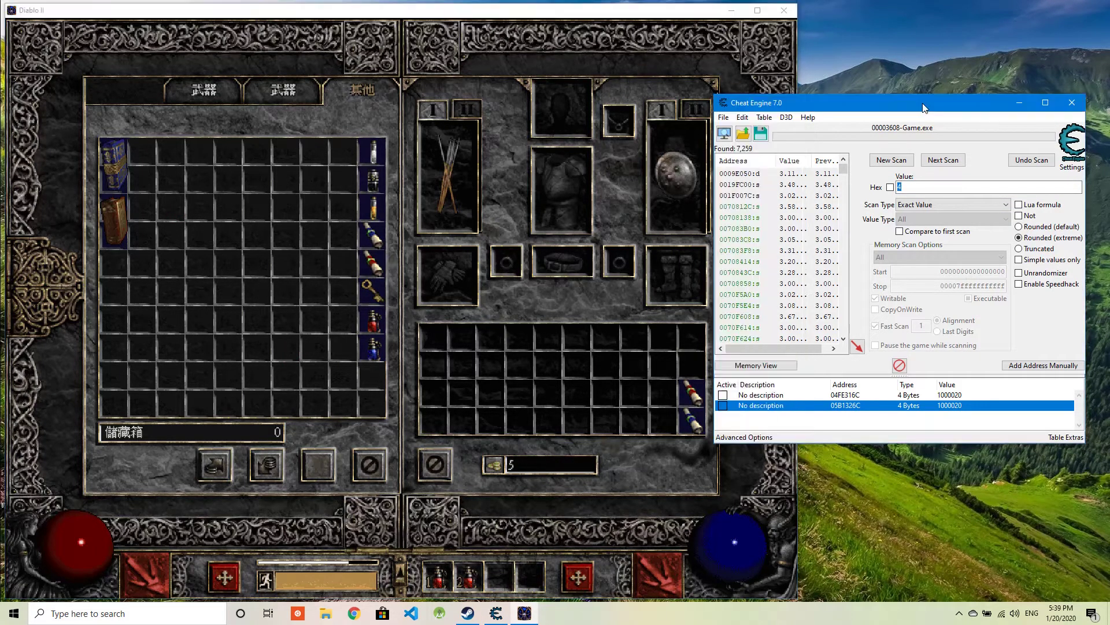
double_click(922, 187)
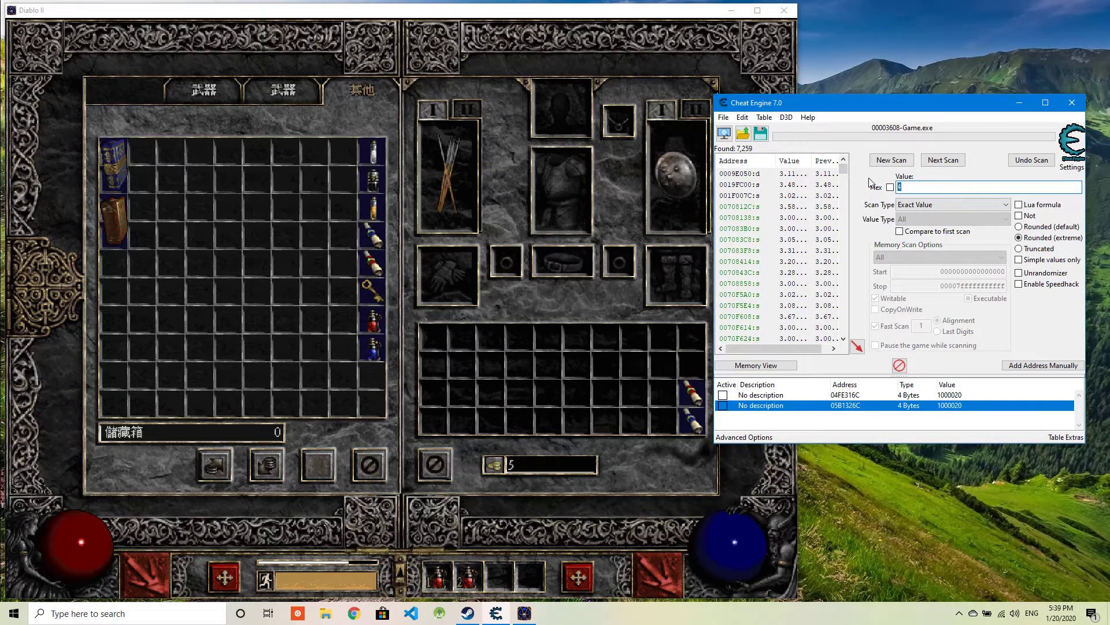
left_click(943, 160)
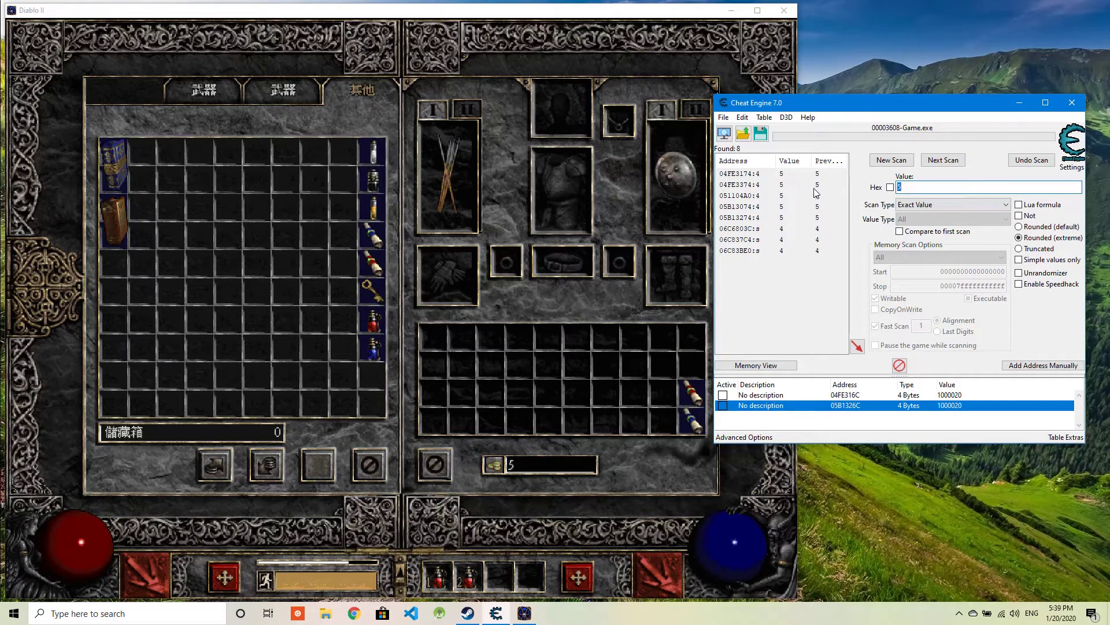
Sell one more red belt potion in Diablo II, and narrow the found addresses in Cheat Engine with a next scan for 6
left_click(193, 182)
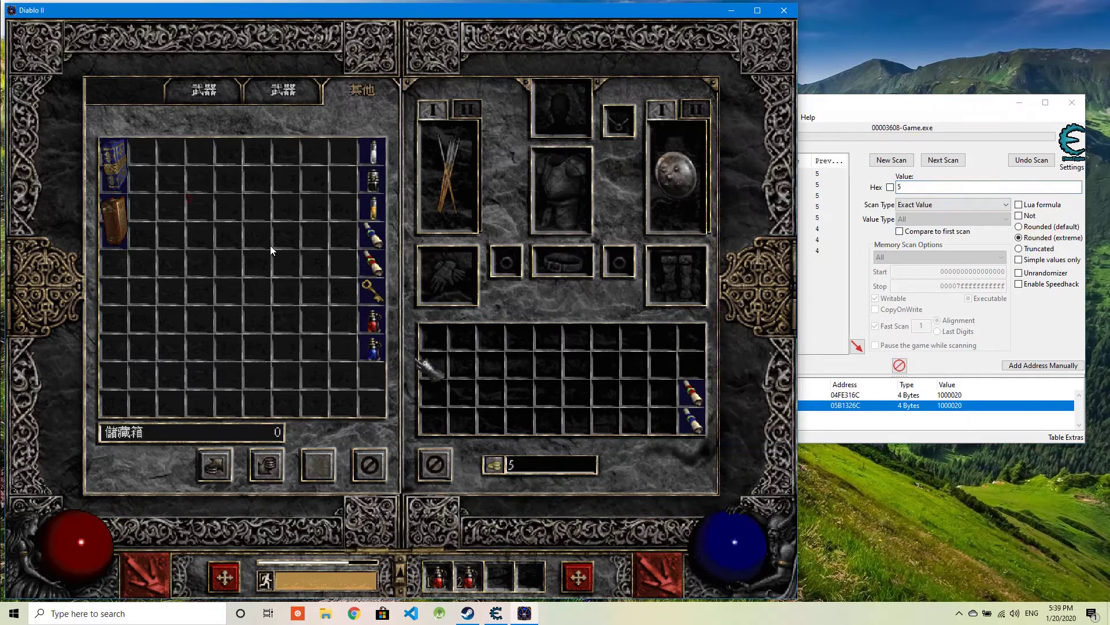
key("2")
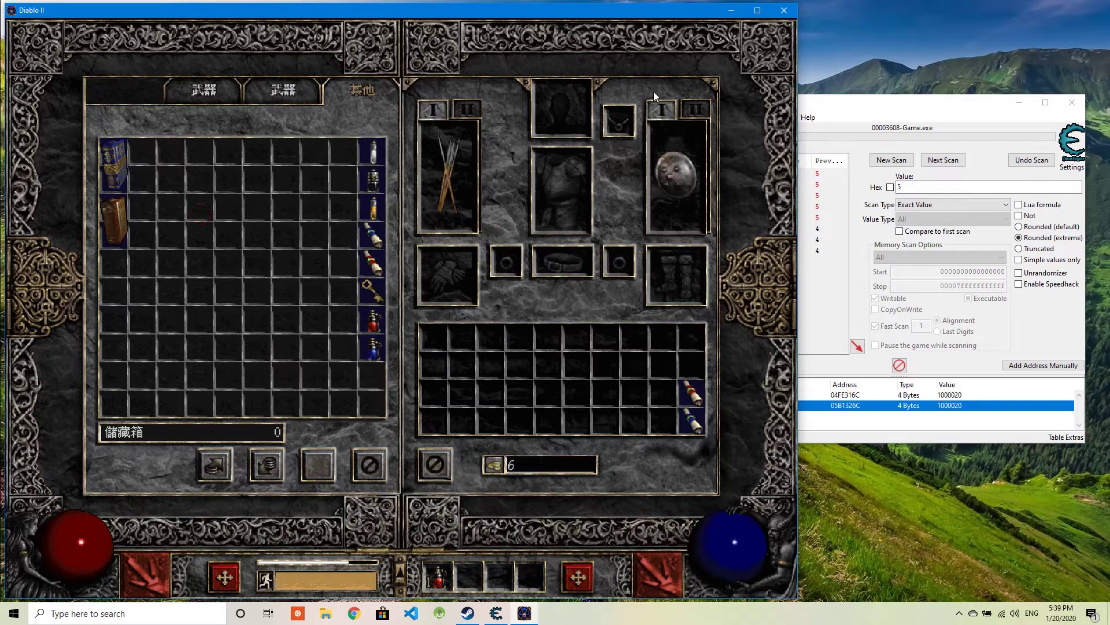
left_click(879, 103)
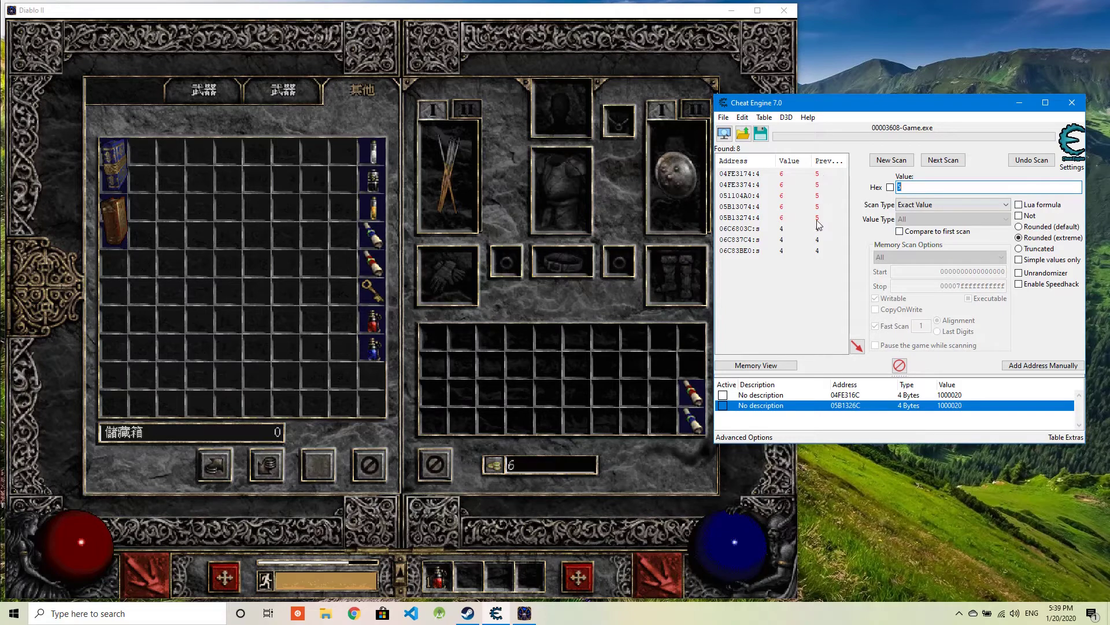
left_click_drag(713, 224, 469, 196)
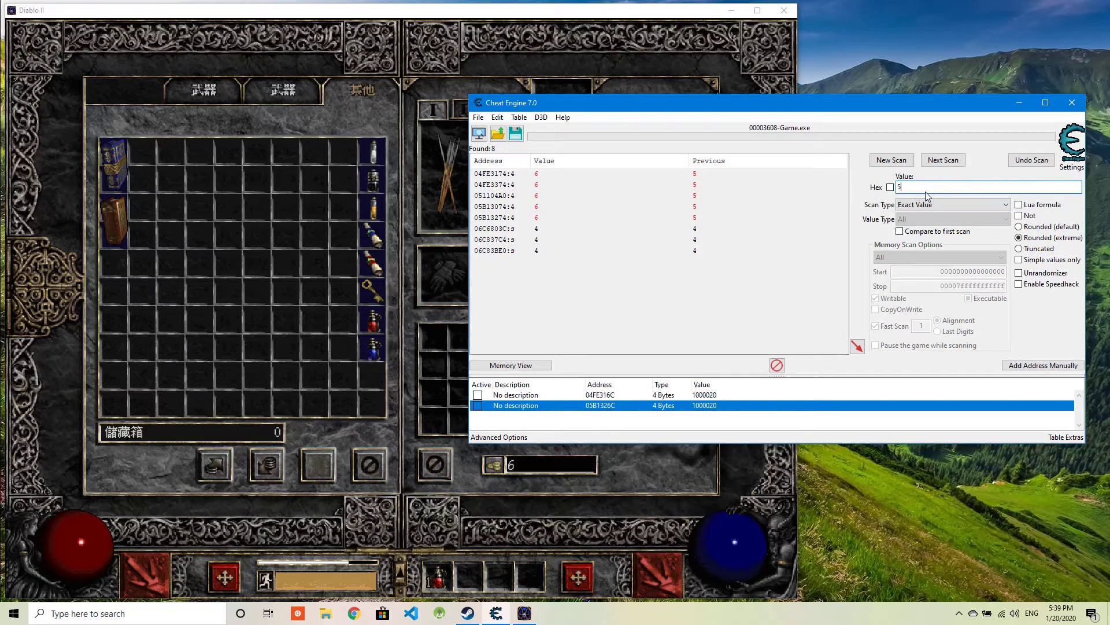
type("6")
left_click(949, 161)
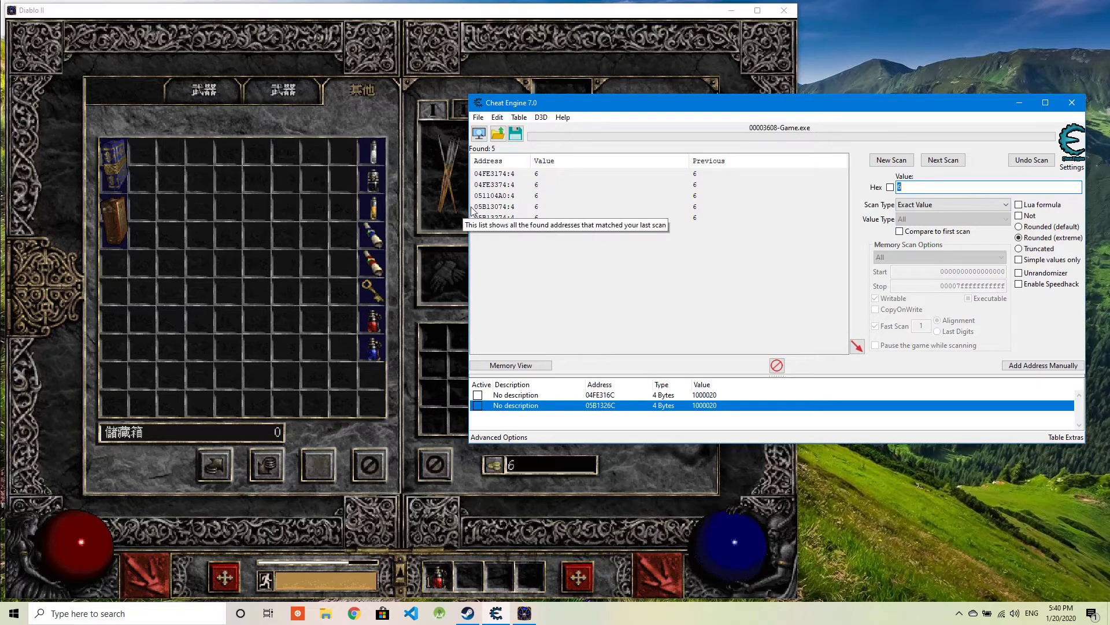
left_click_drag(471, 210, 693, 217)
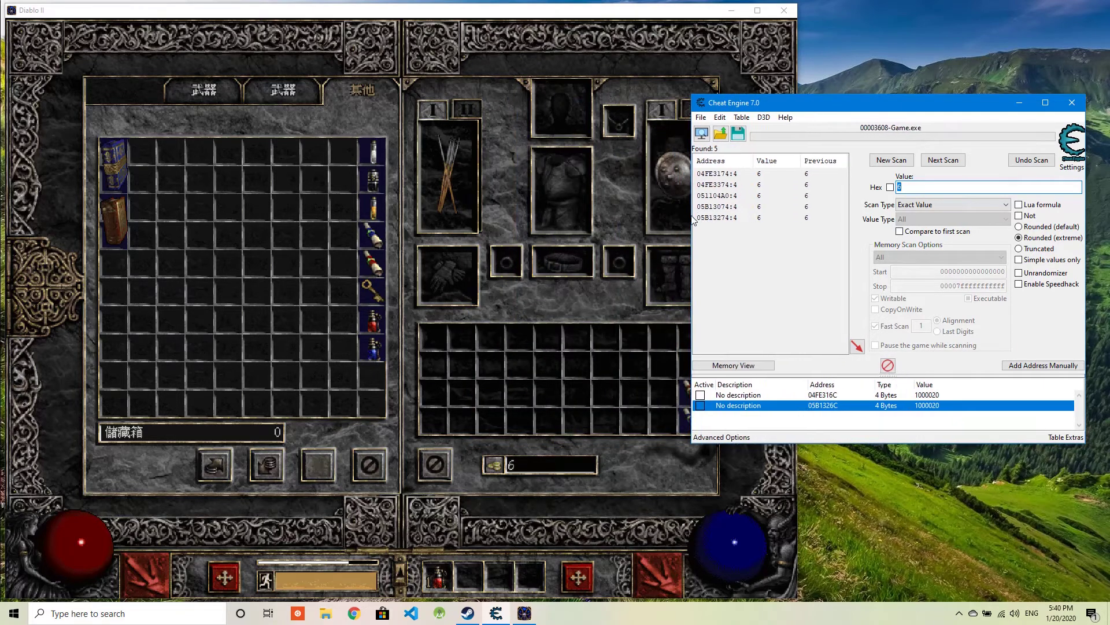
Delete both old experience records, 04FE316C and 05B1326C, from the address list
left_click(842, 393, "shift")
right_click(843, 393)
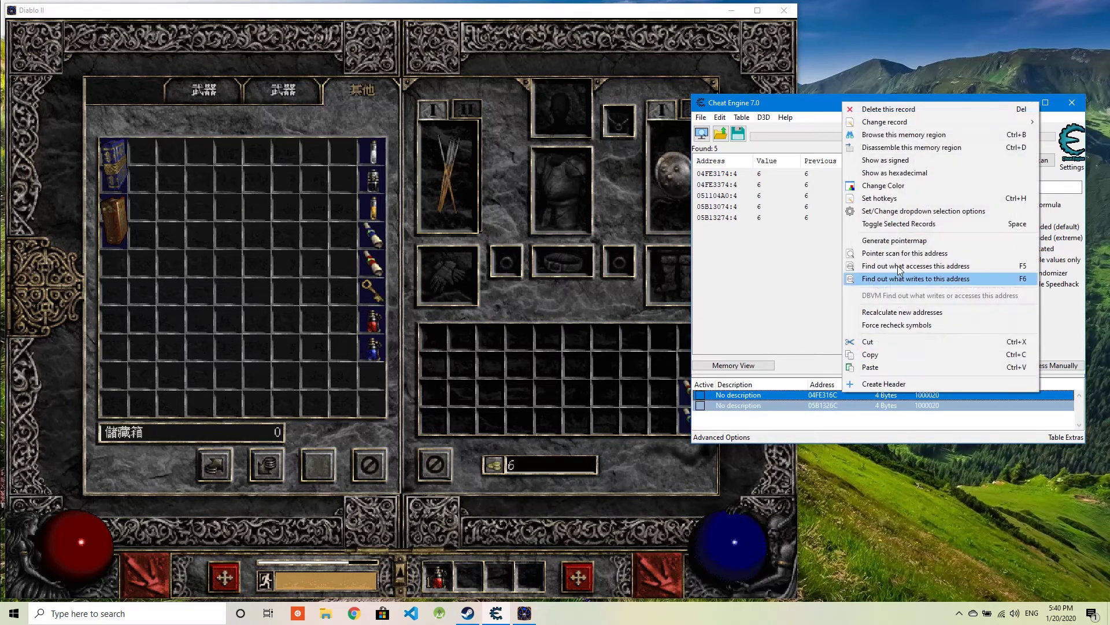
left_click(889, 110)
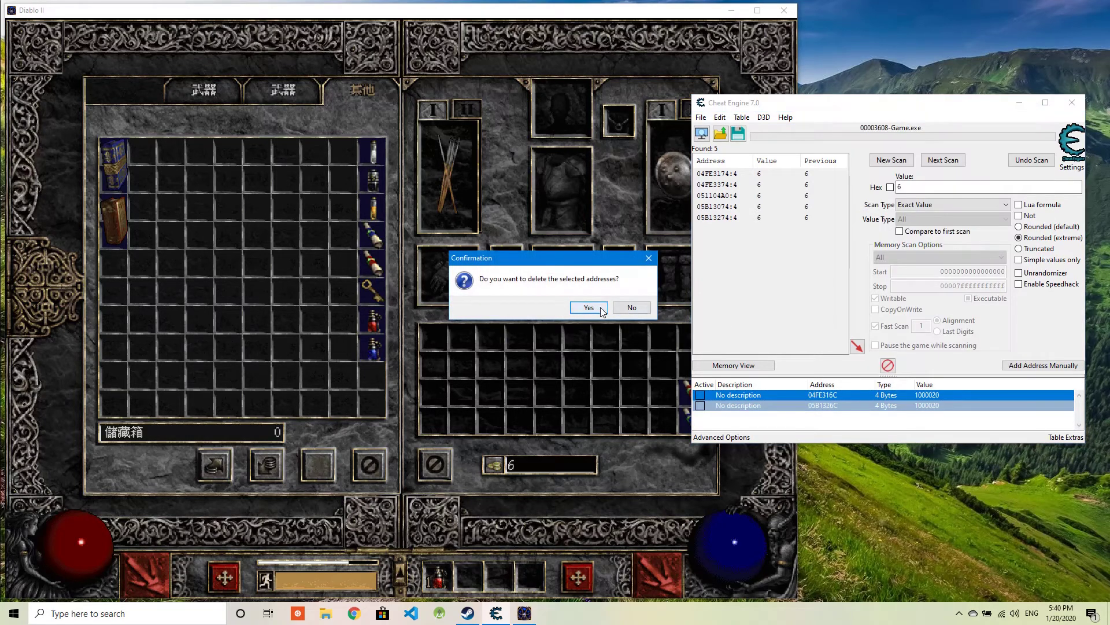
left_click(601, 310)
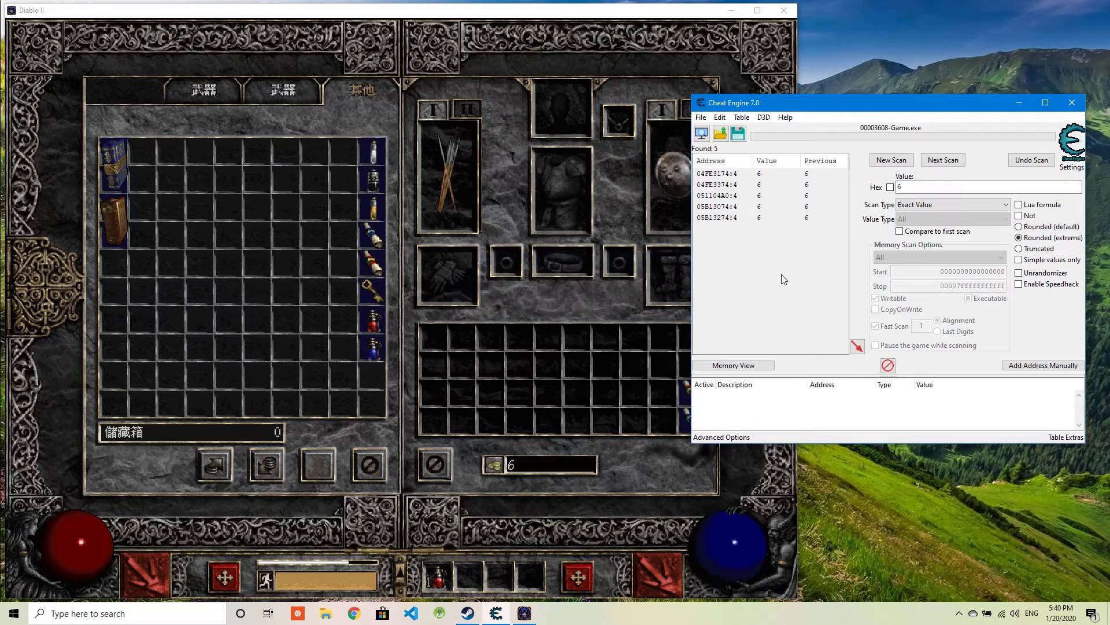
Add the found address 04FE3174 to the address list and change its value to 99999999
left_click(760, 176)
double_click(925, 396)
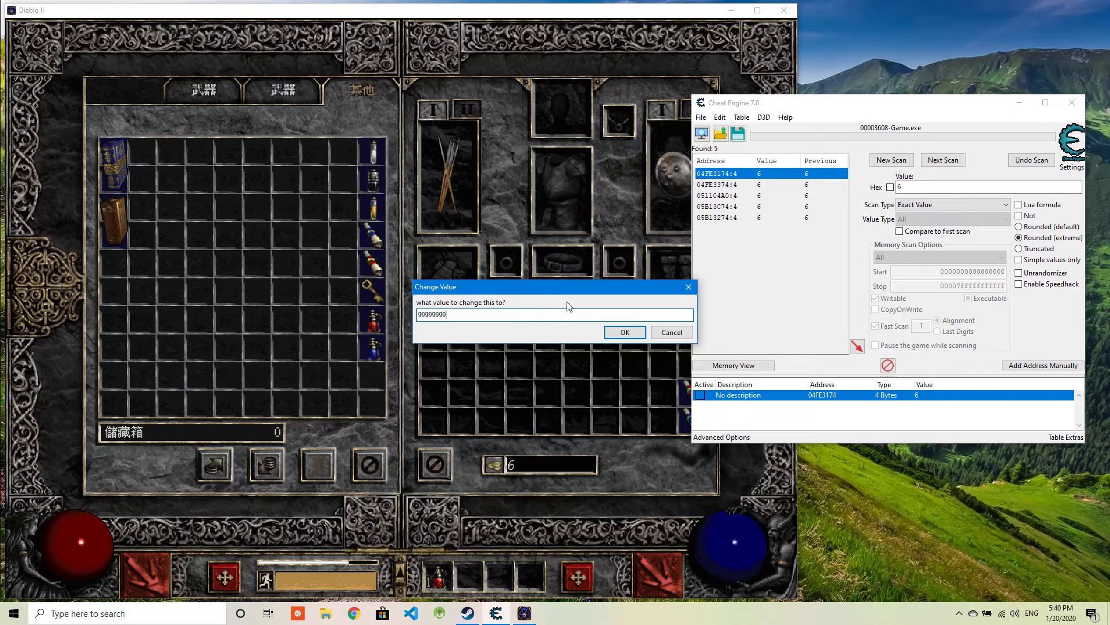
left_click(628, 338)
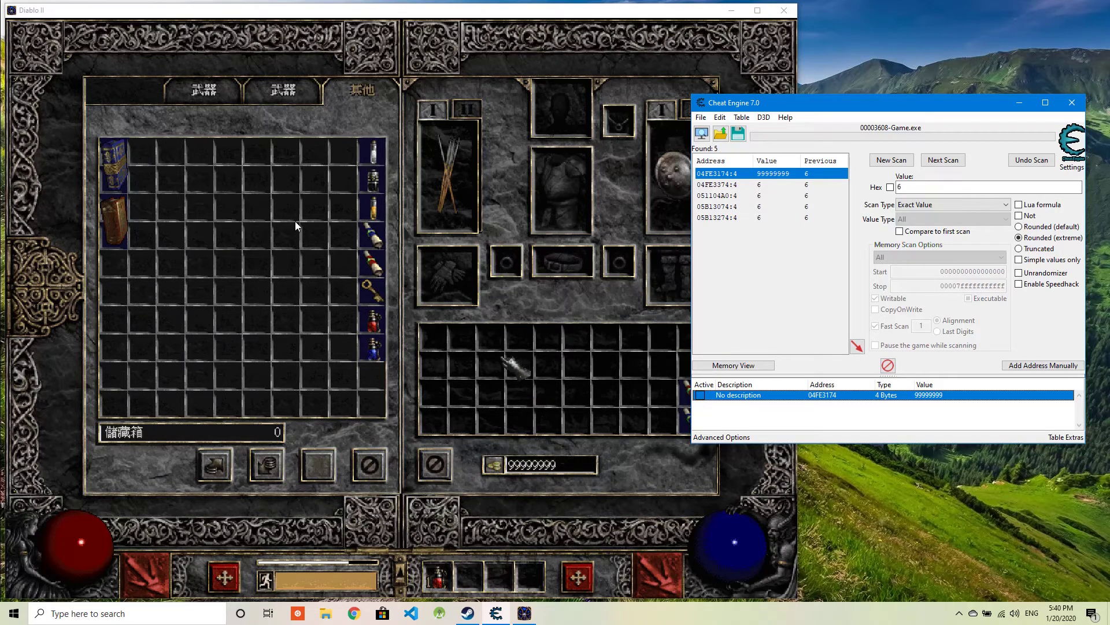
Switch to Diablo II and close the trade screen with Akara
left_click(260, 227)
key("Escape")
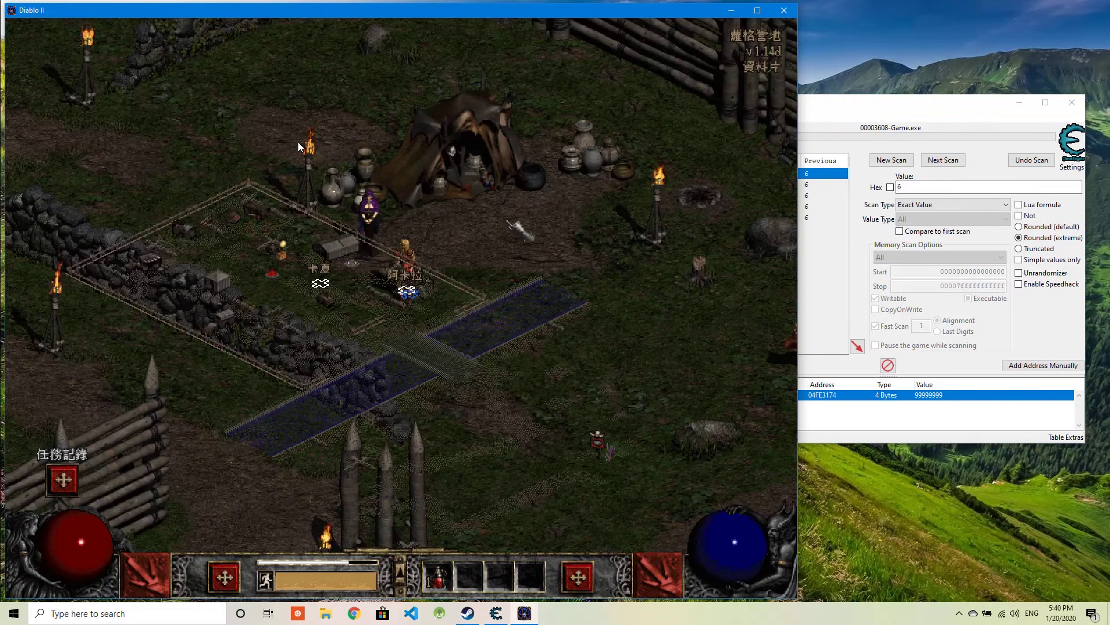